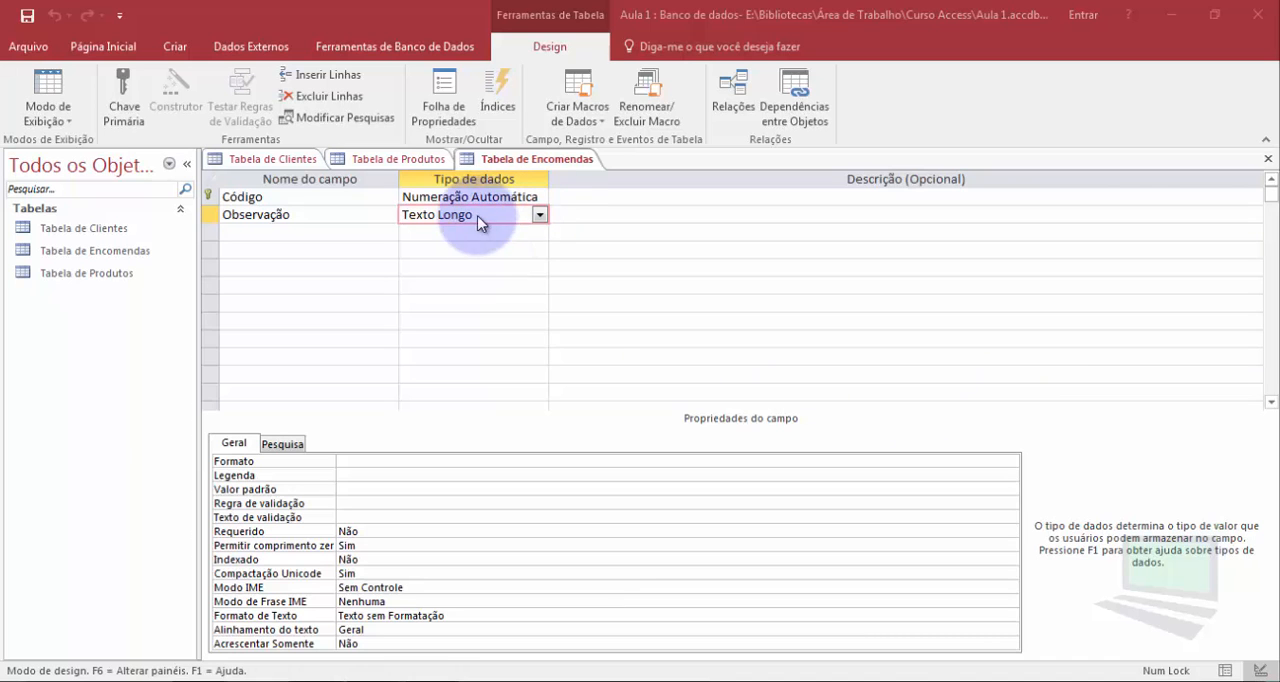
Create a new table, save it as "Detlhes do Cliente" and switch it to design view
left_click(266, 161)
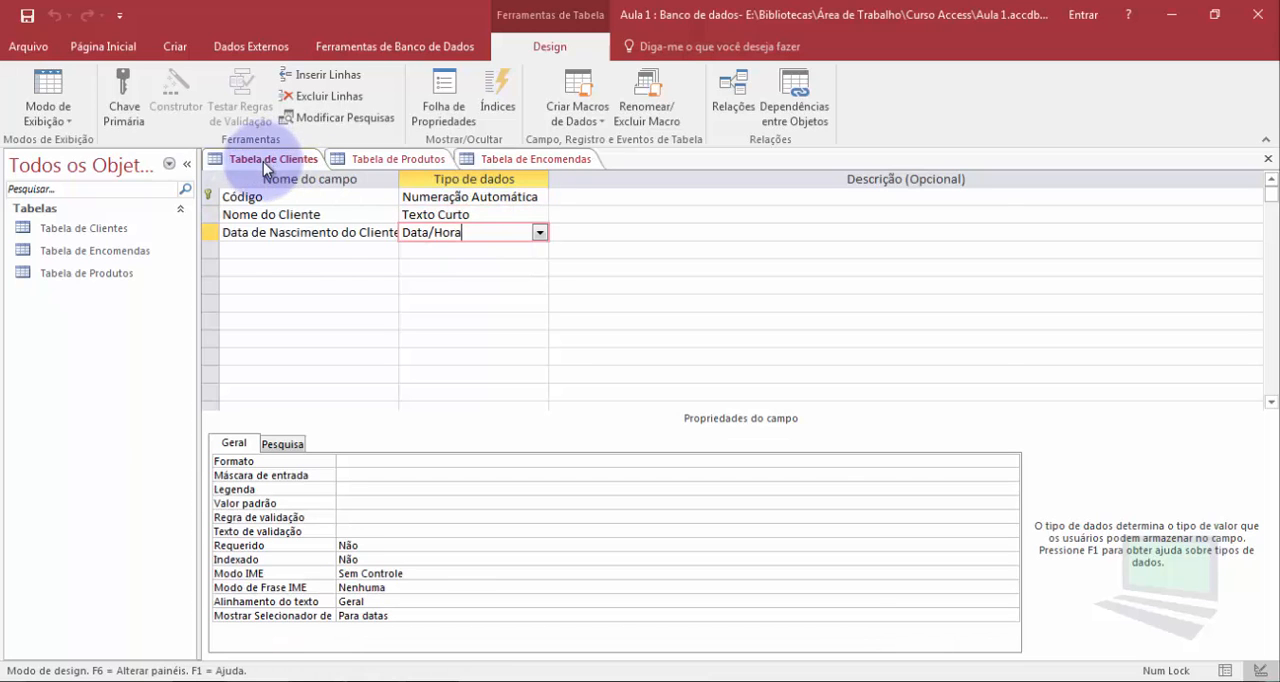
left_click(270, 252)
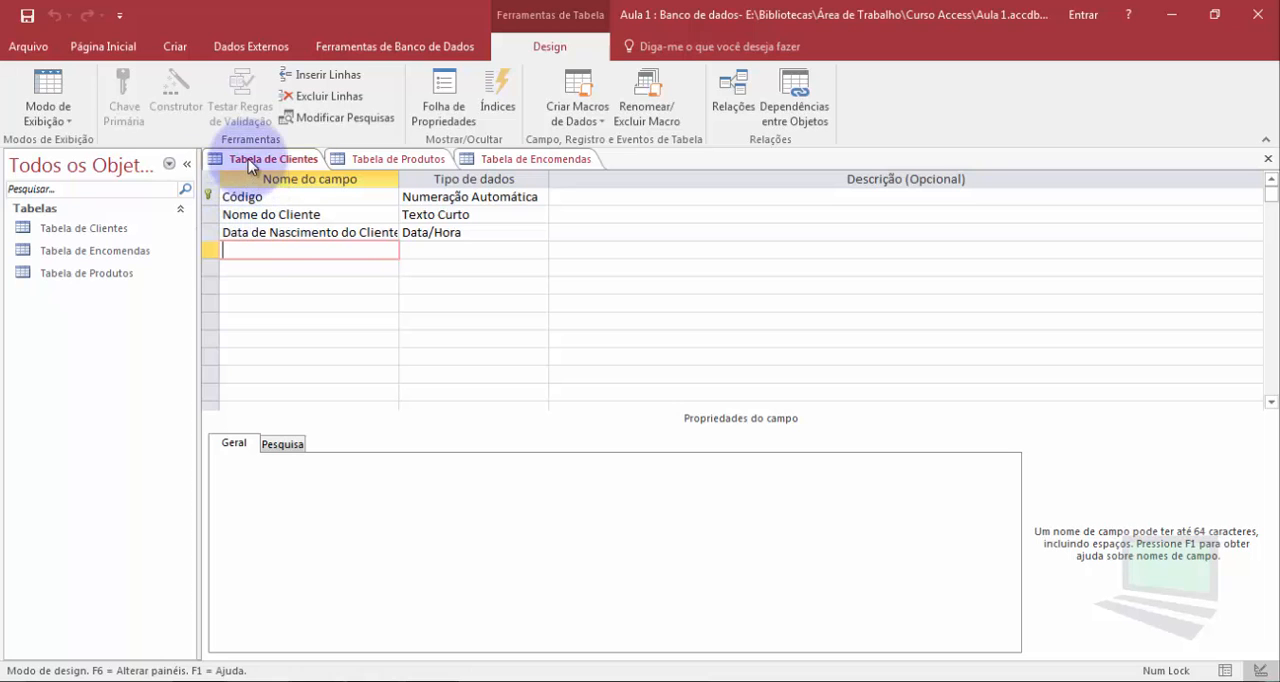
left_click(174, 46)
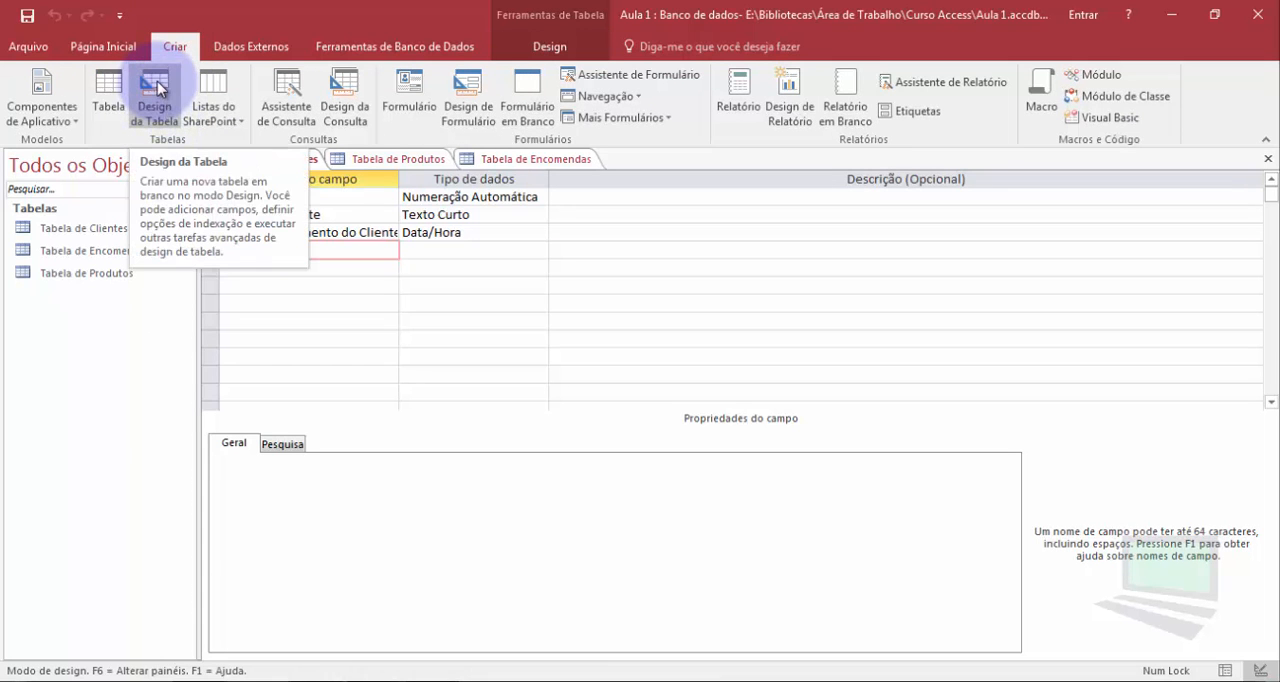
left_click(110, 88)
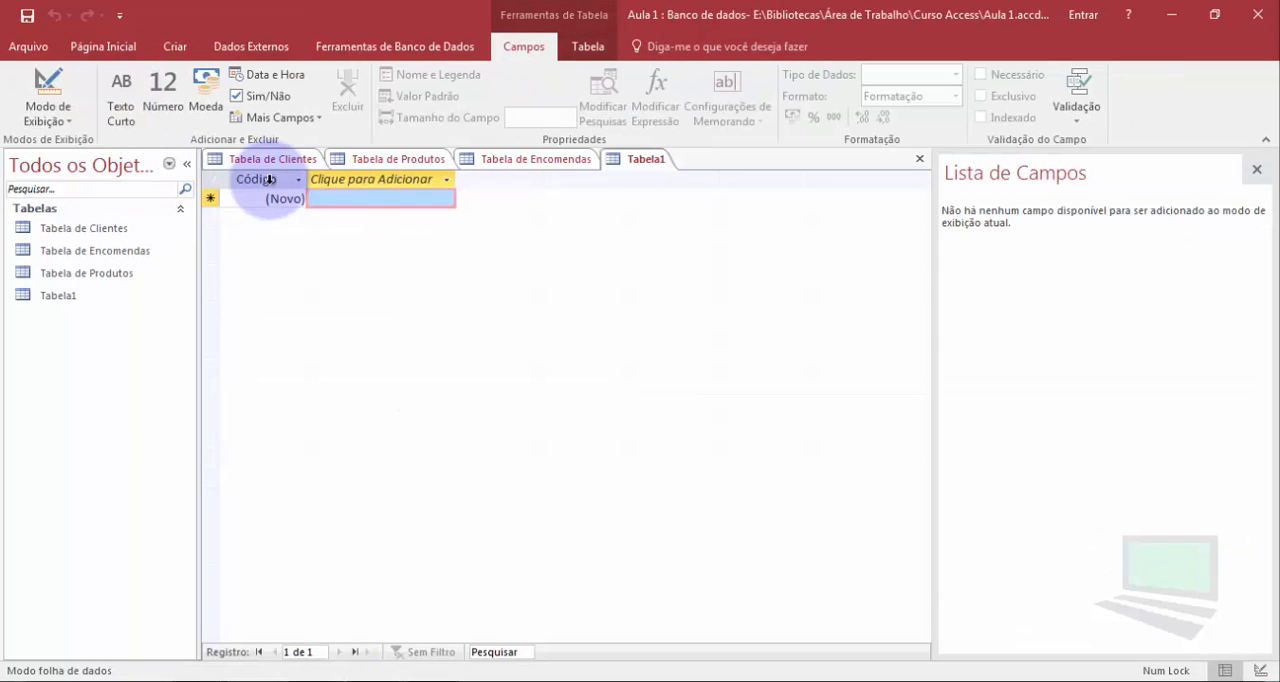
left_click(271, 196)
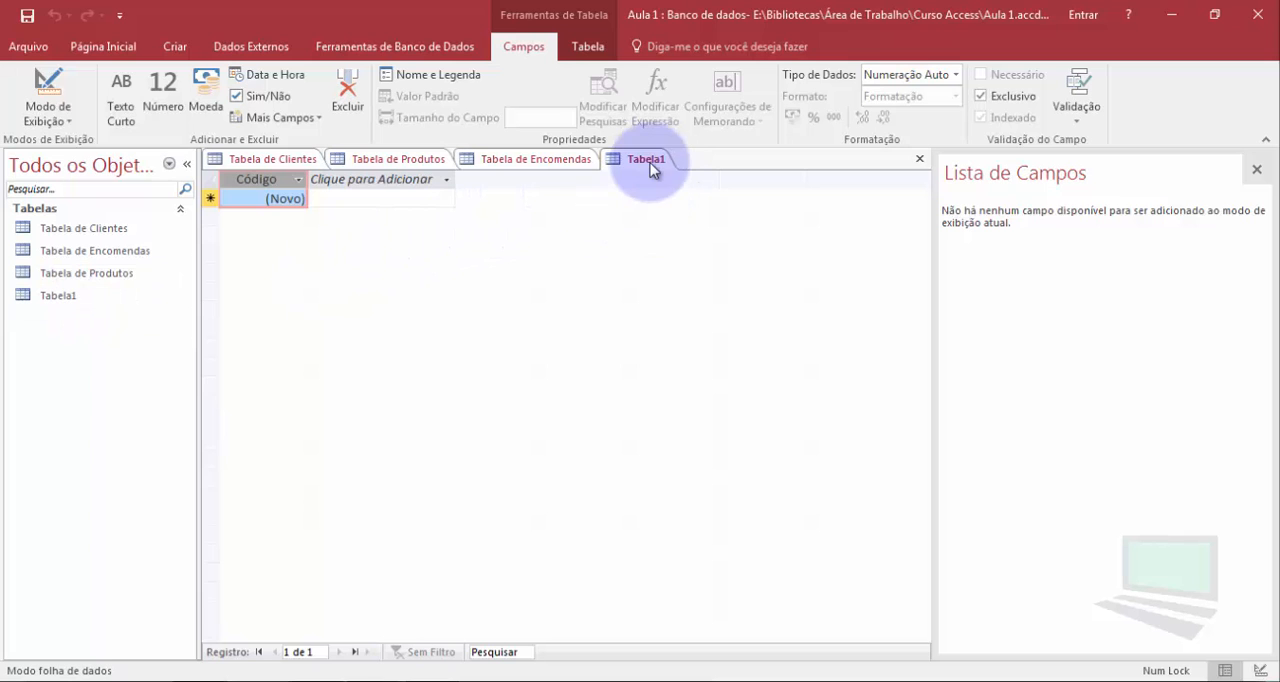
left_click(40, 90)
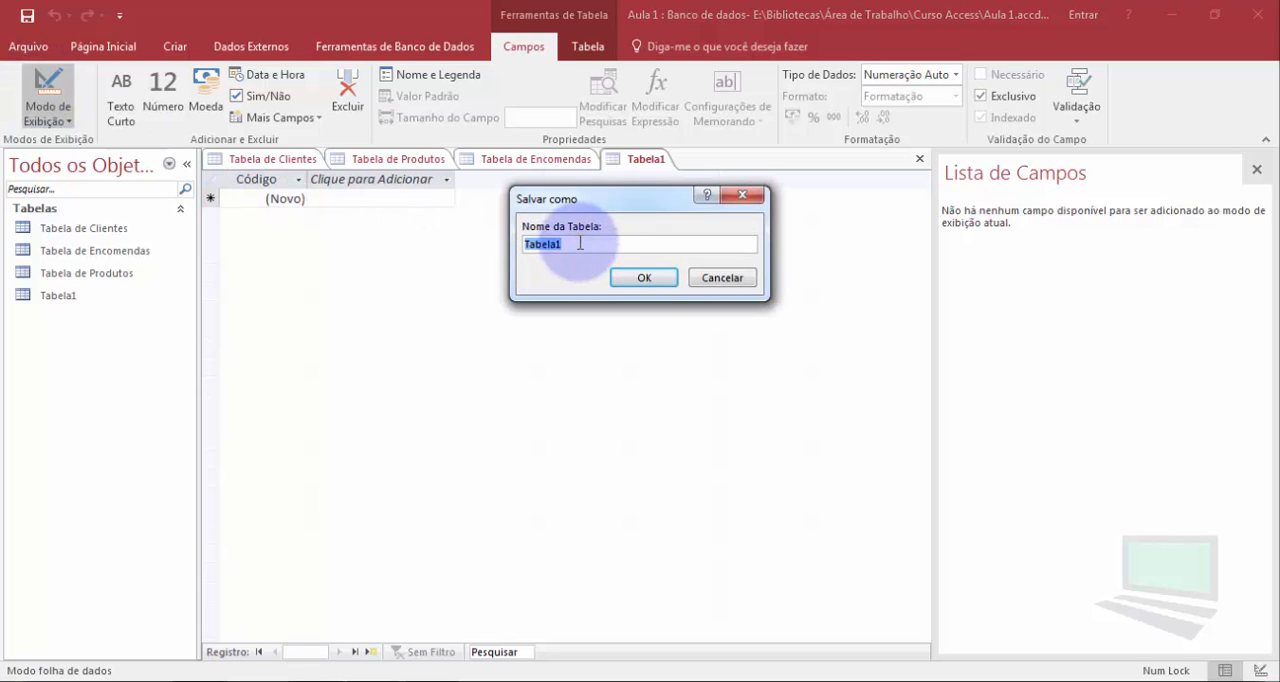
type("Detlhes do Cliente")
left_click(644, 278)
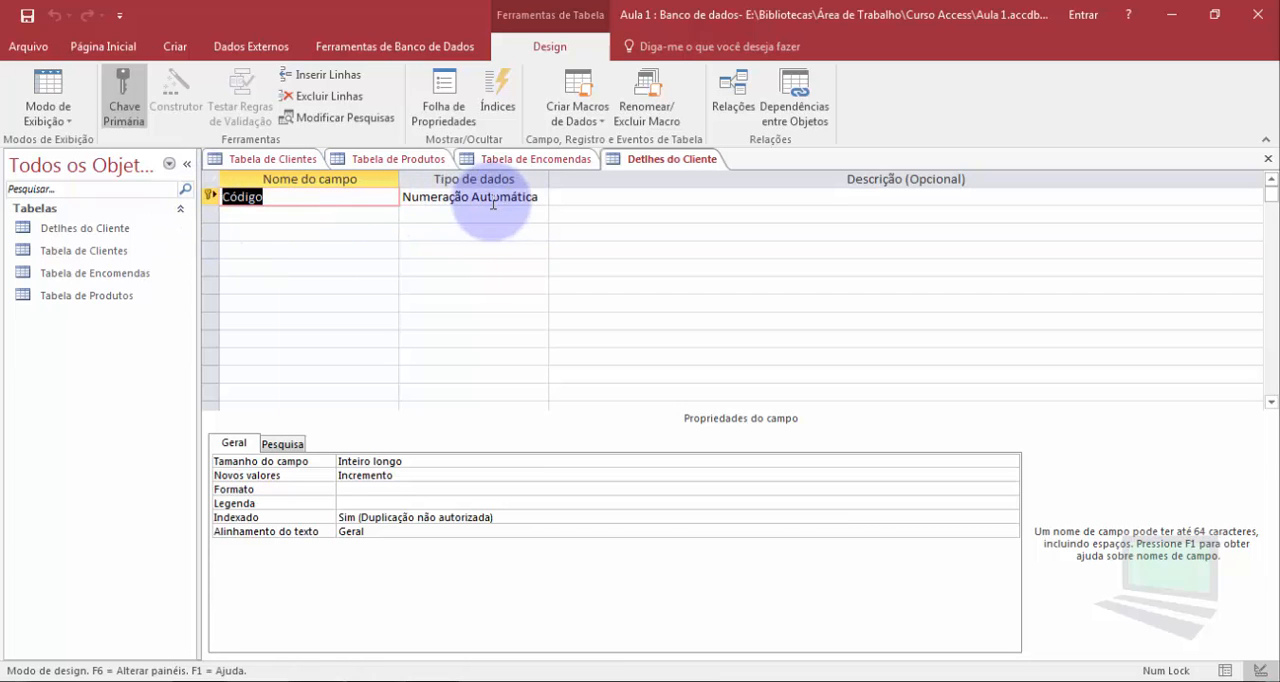
Delete the Data de Nascimento do Cliente field from Tabela de Clientes
left_click(305, 214)
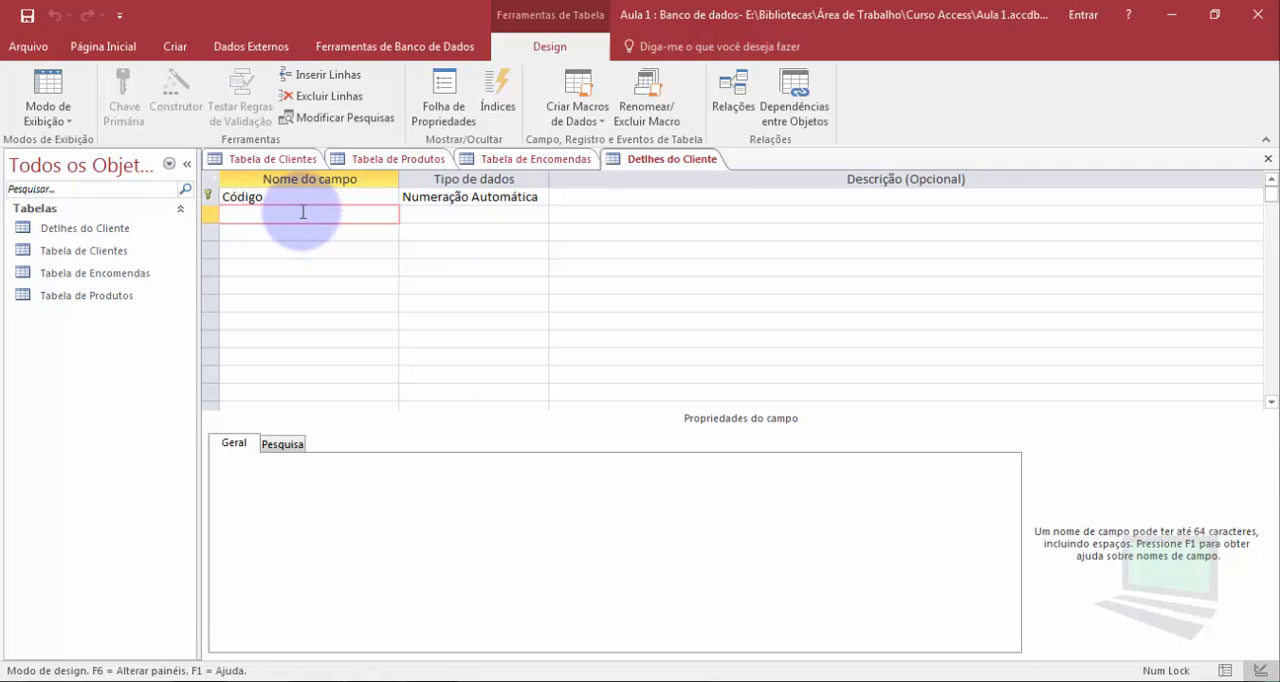
left_click(252, 162)
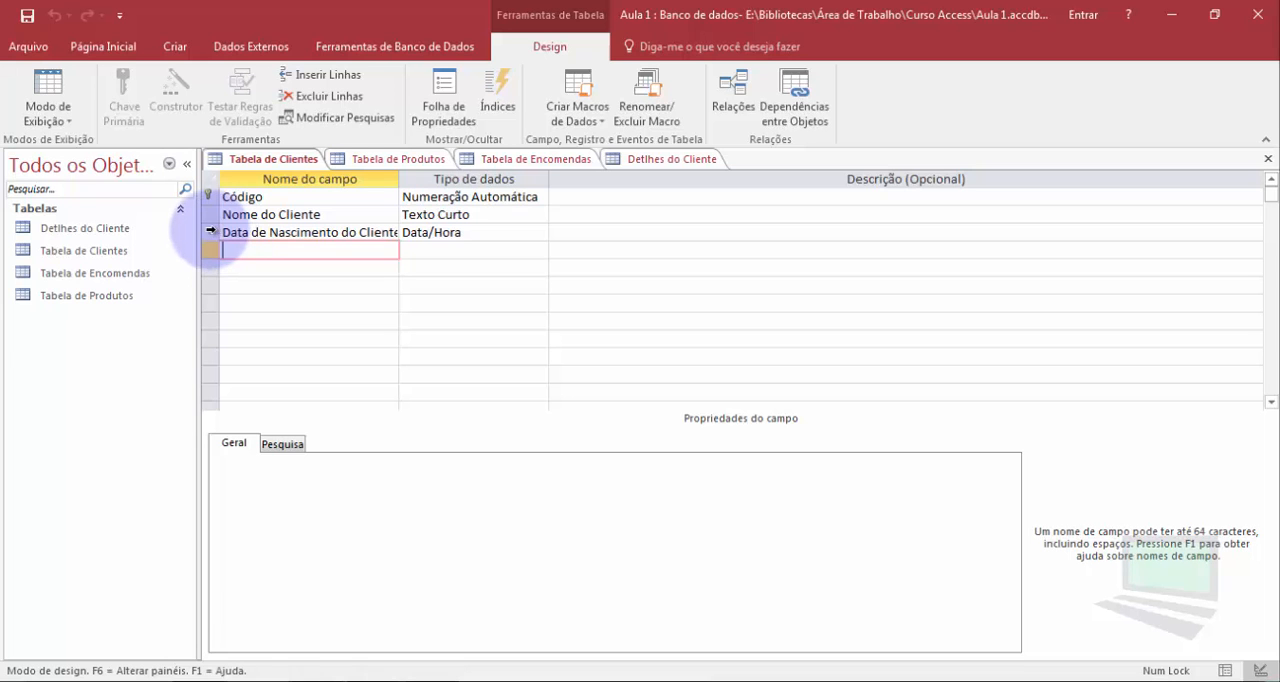
left_click(211, 231)
key("Delete")
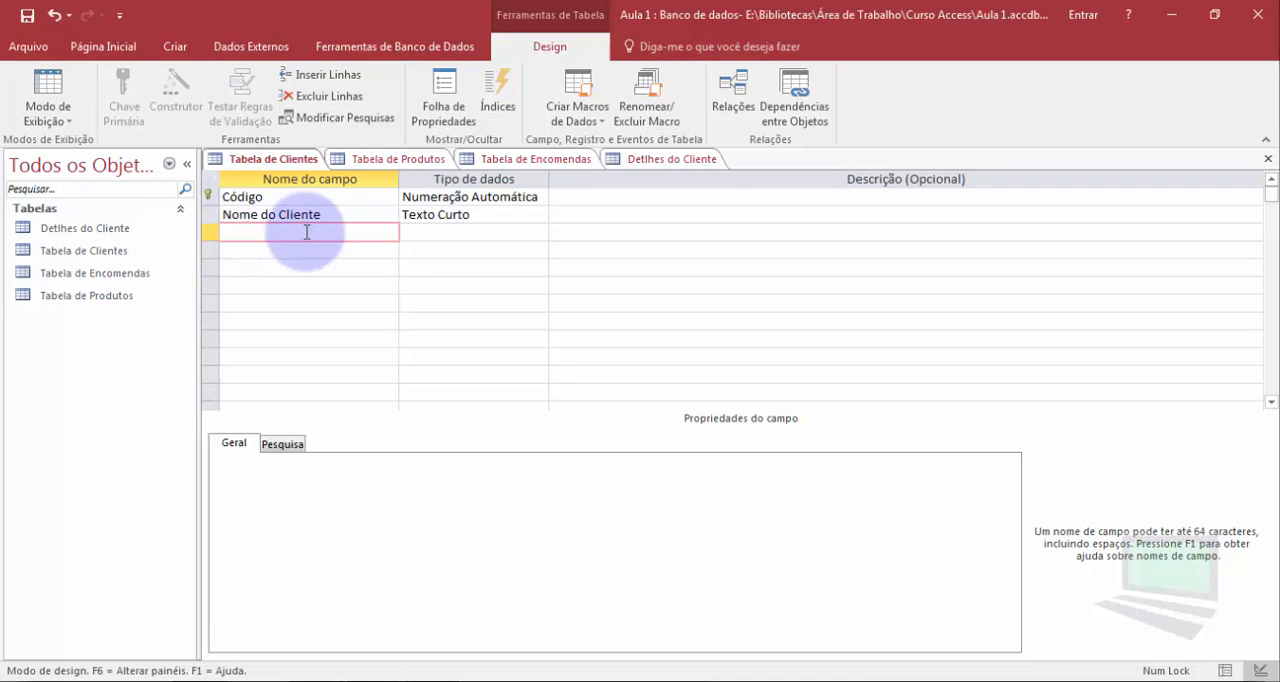
Add the fields CPF and RG below Código in the Detlhes do Cliente table
left_click(660, 158)
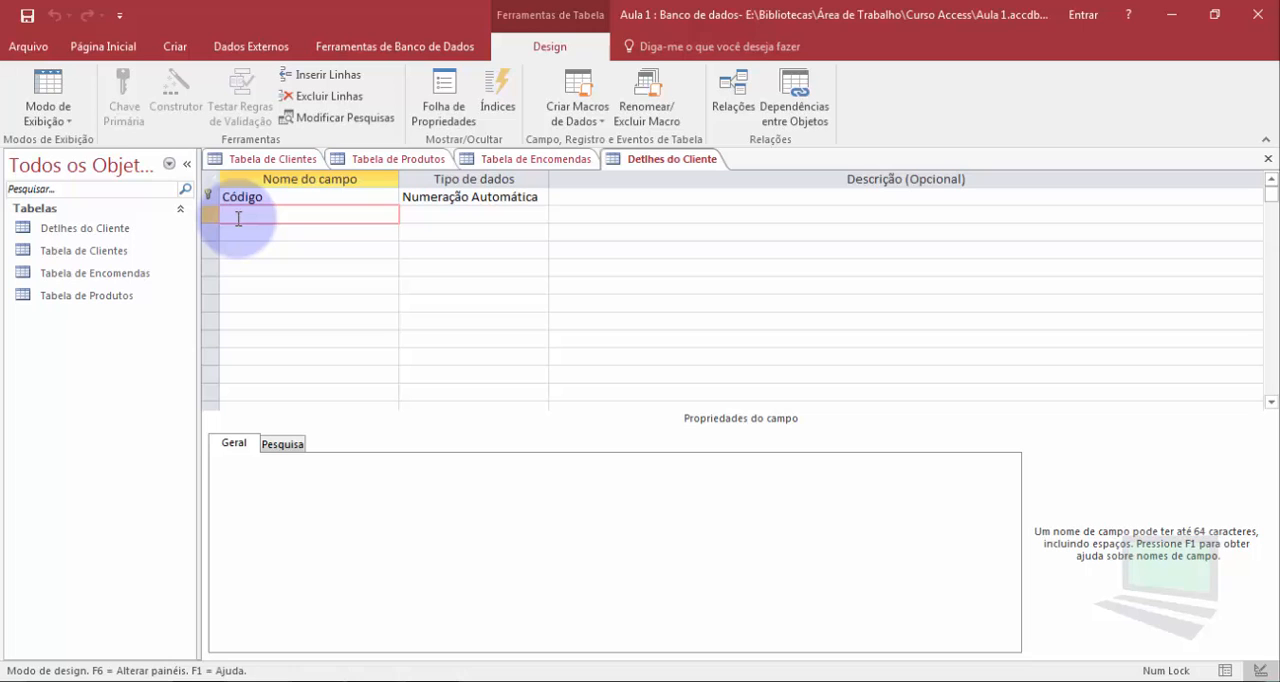
type("CPF")
left_click(230, 227)
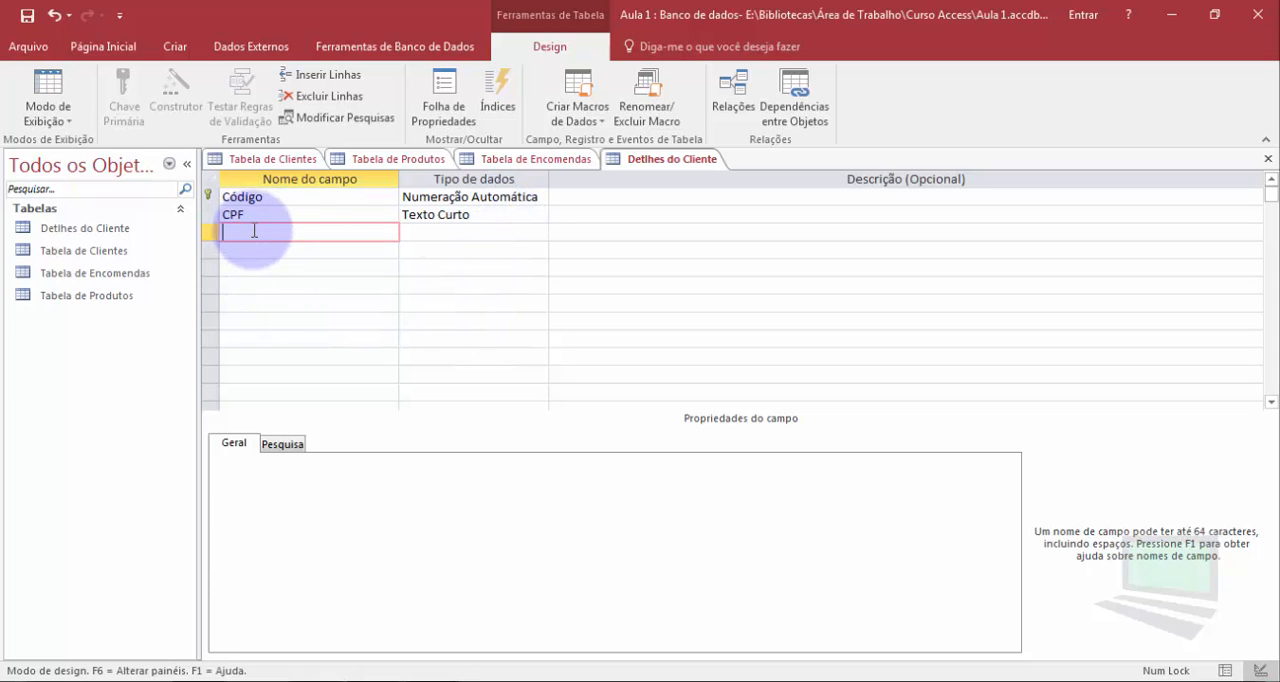
type("G")
key("Down")
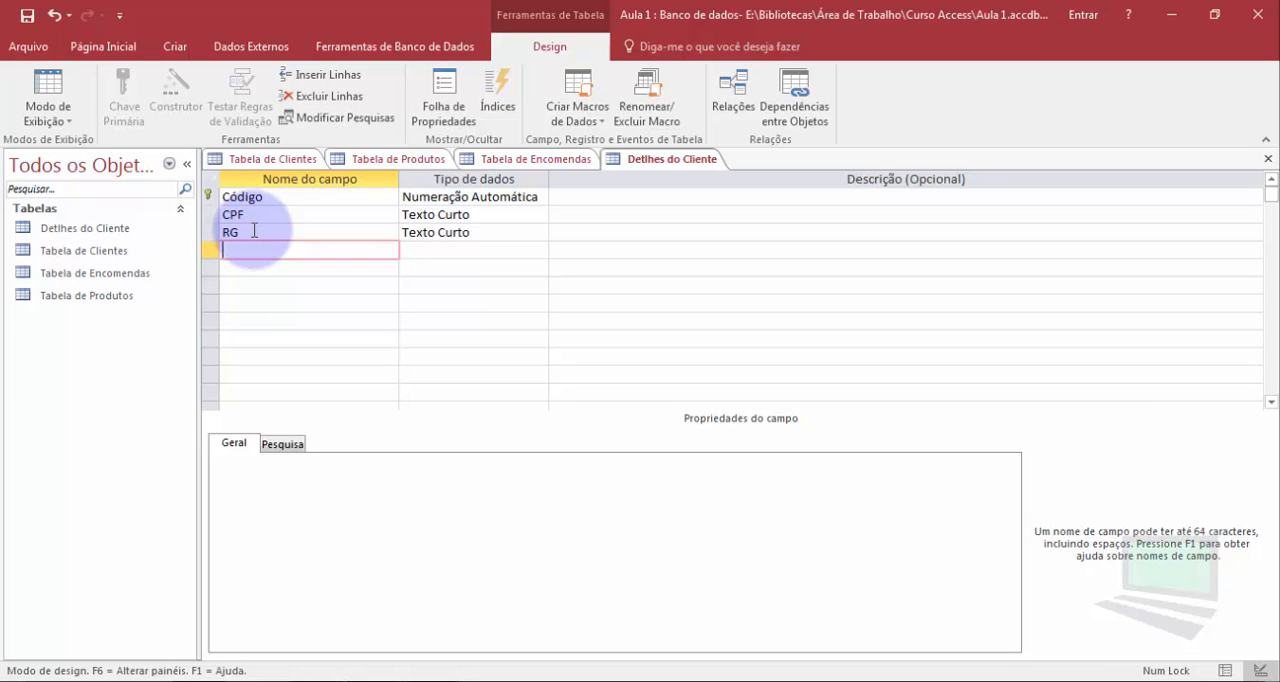
Add the fields Data de Nascimento and Endereço below RG in the Detlhes do Cliente table
type("Data de Nascimen")
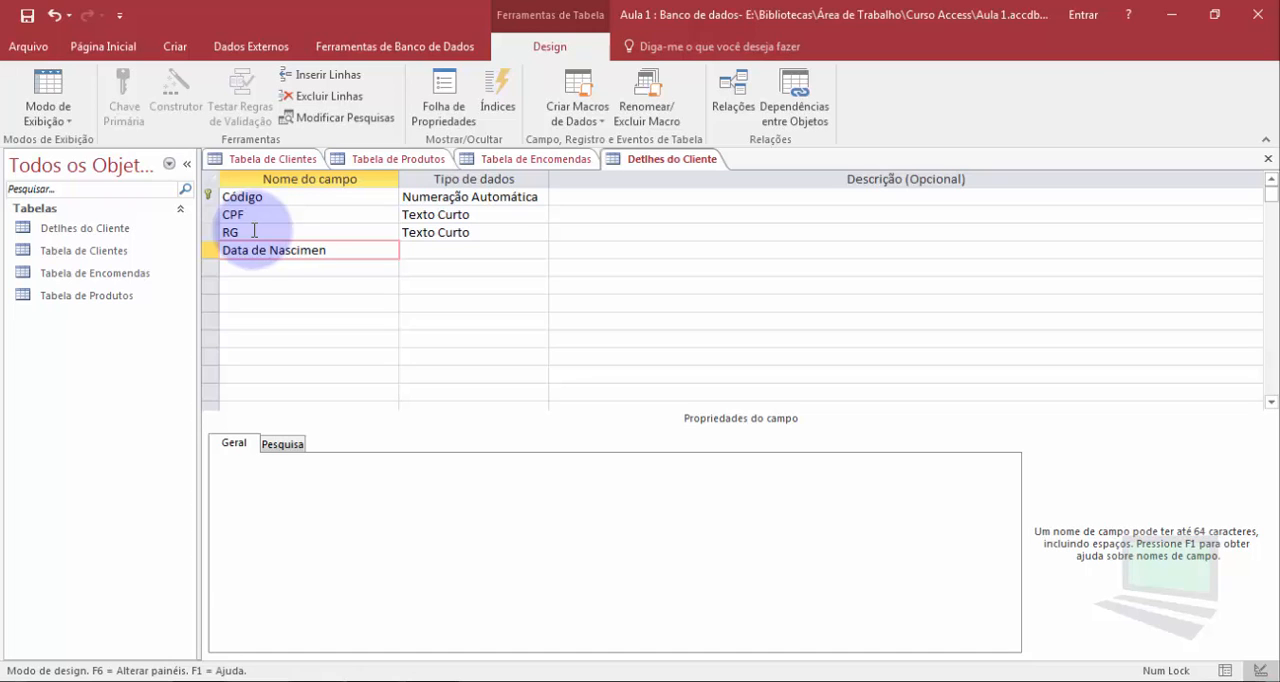
type("to")
key("Down")
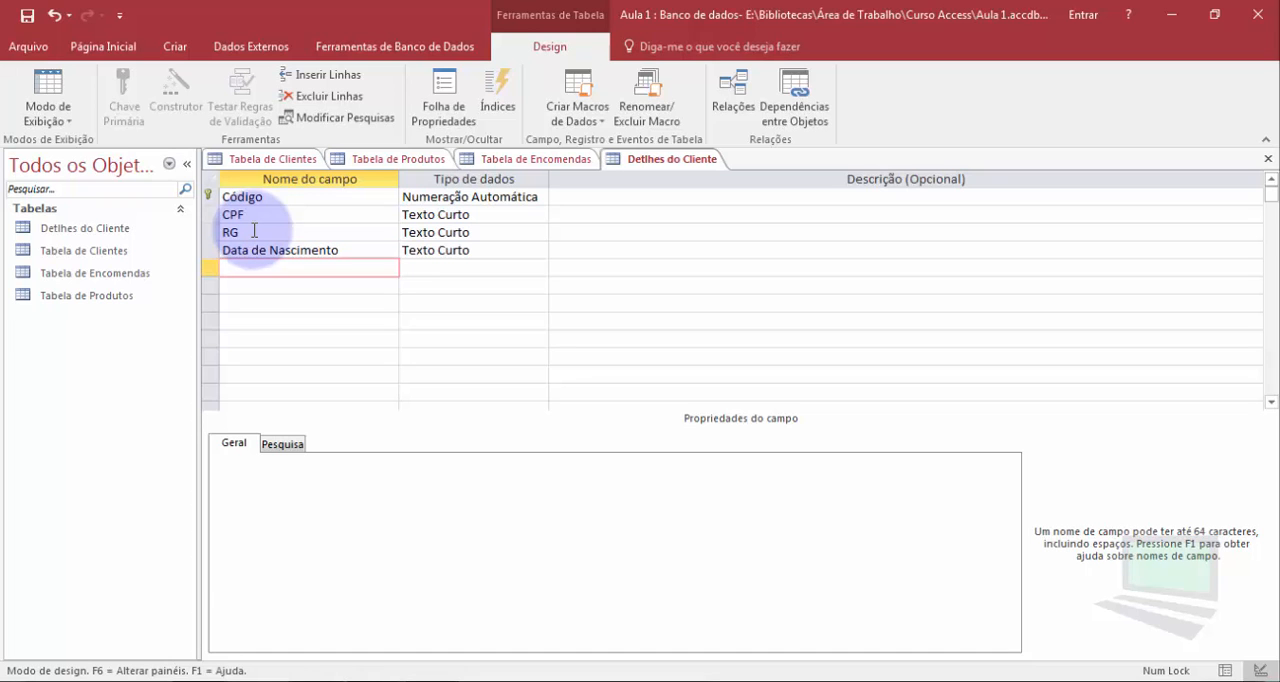
type("Endereço")
key("Down")
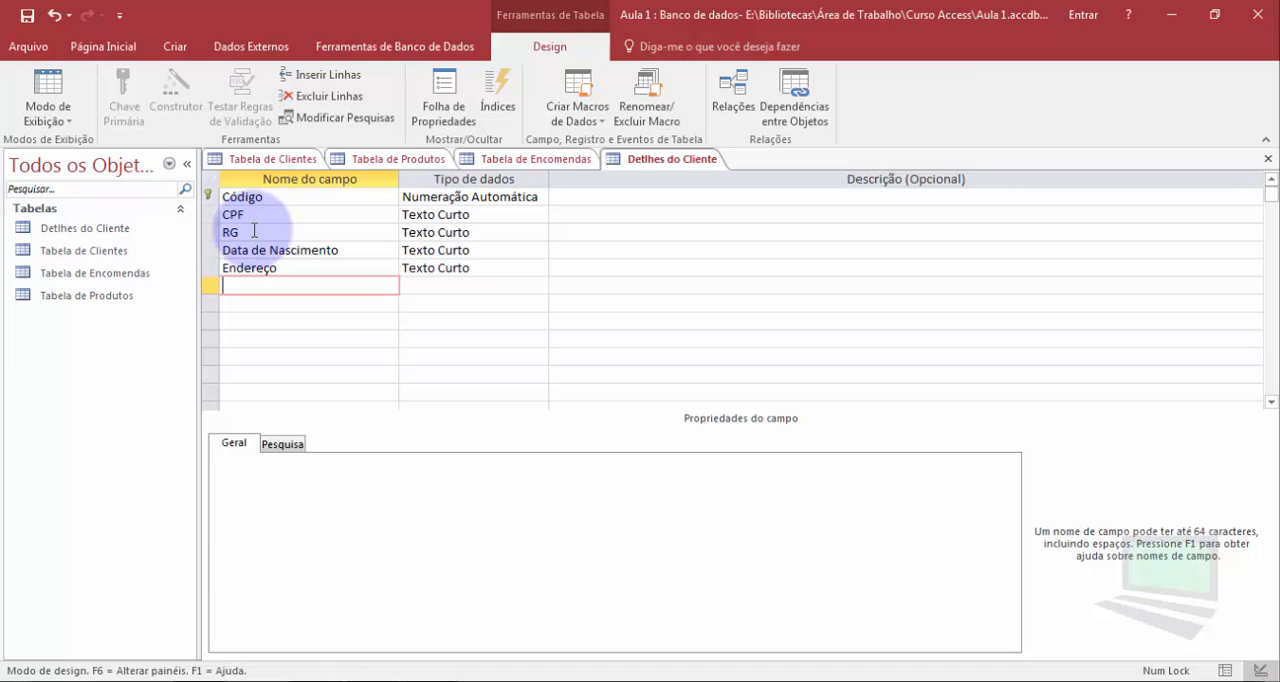
Add the address fields Bairro, Cidade and Estado below Endereço in the Detlhes do Cliente table
type("Bairro")
key("Down")
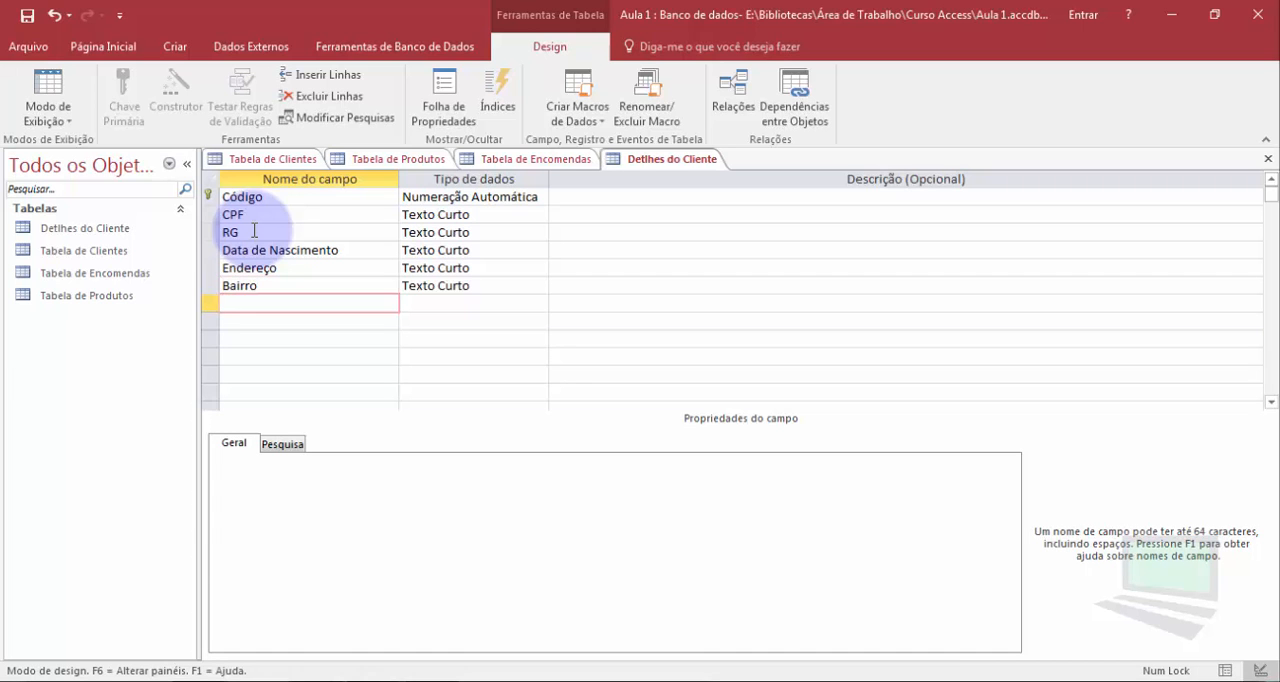
type("Cidade")
key("Down")
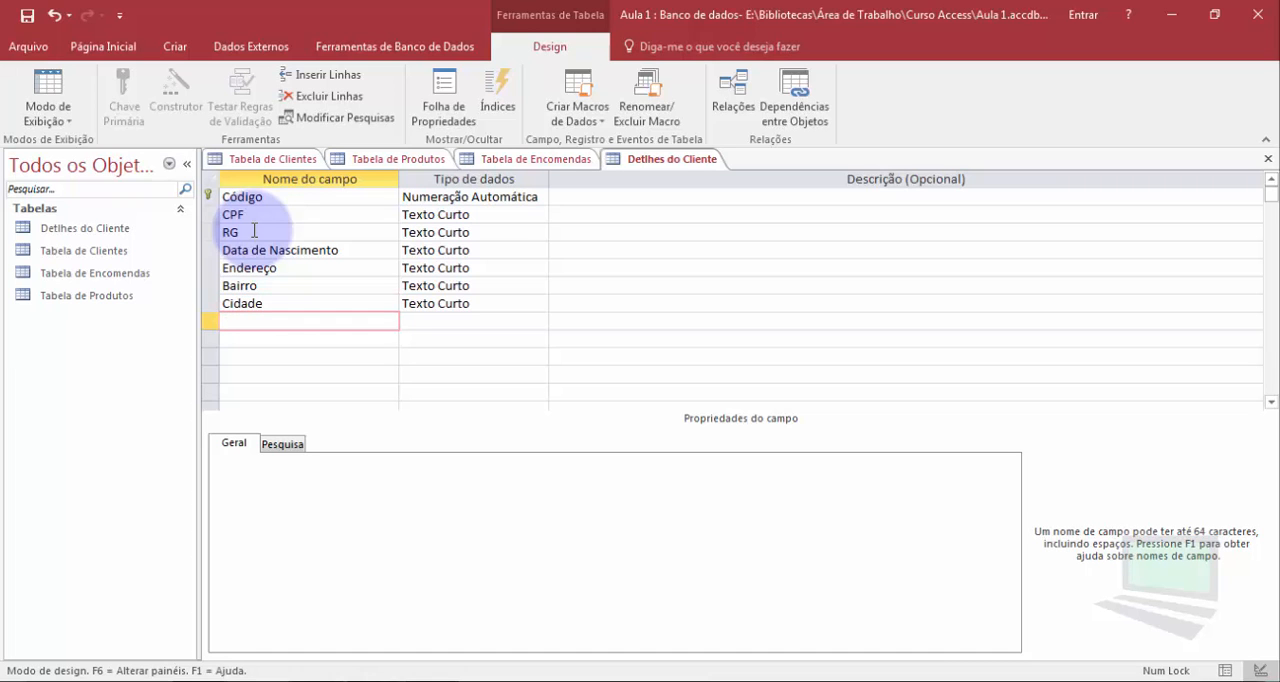
type("Estado")
key("Down")
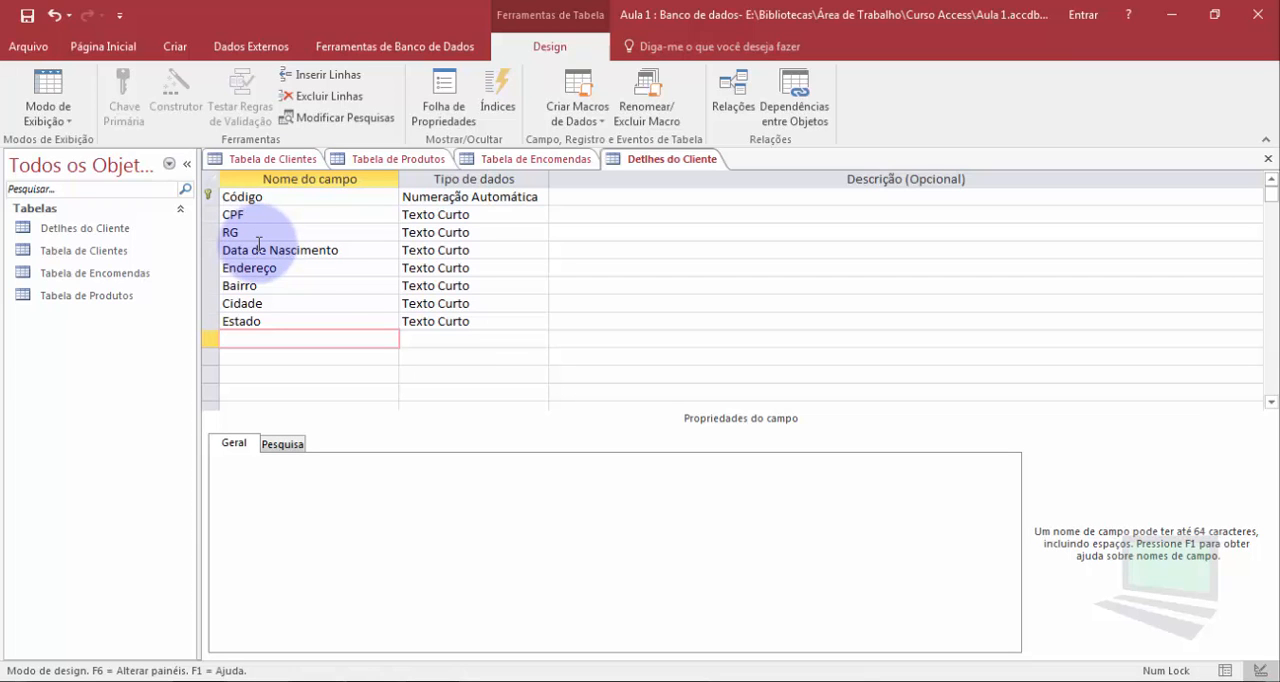
Add the fields Valor do Produto and Fornecedor to Tabela de Produtos
left_click(362, 160)
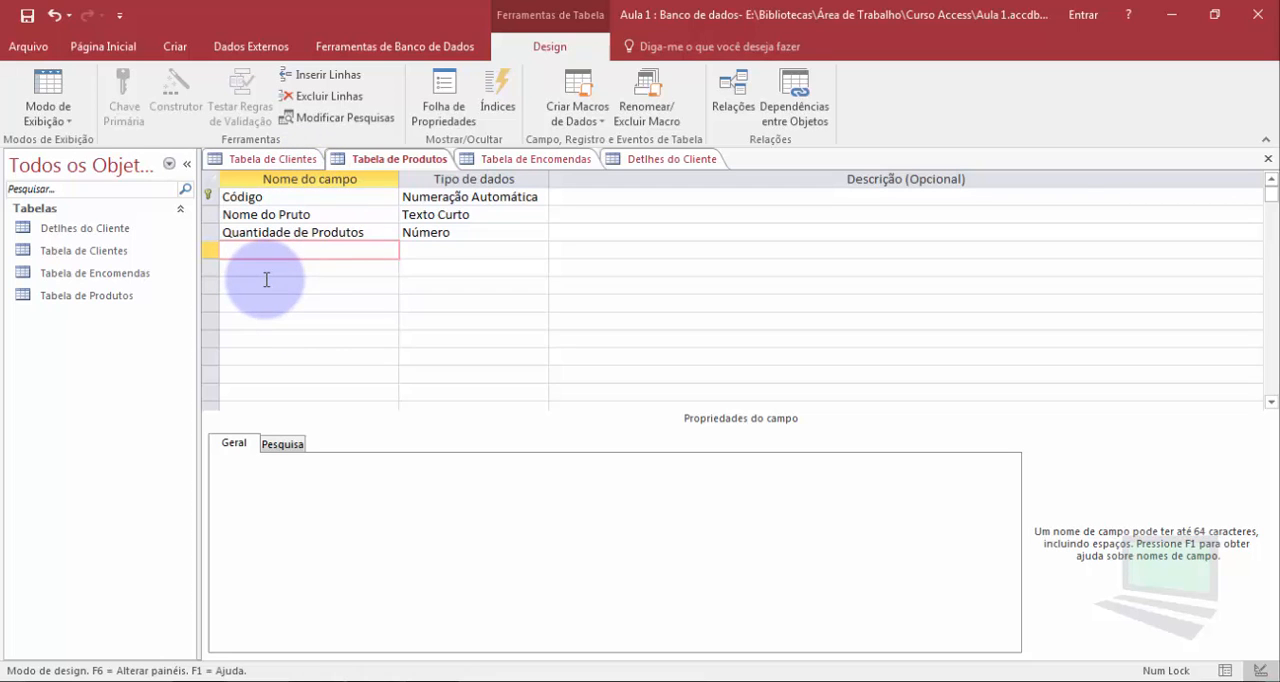
type("Valor do Produto")
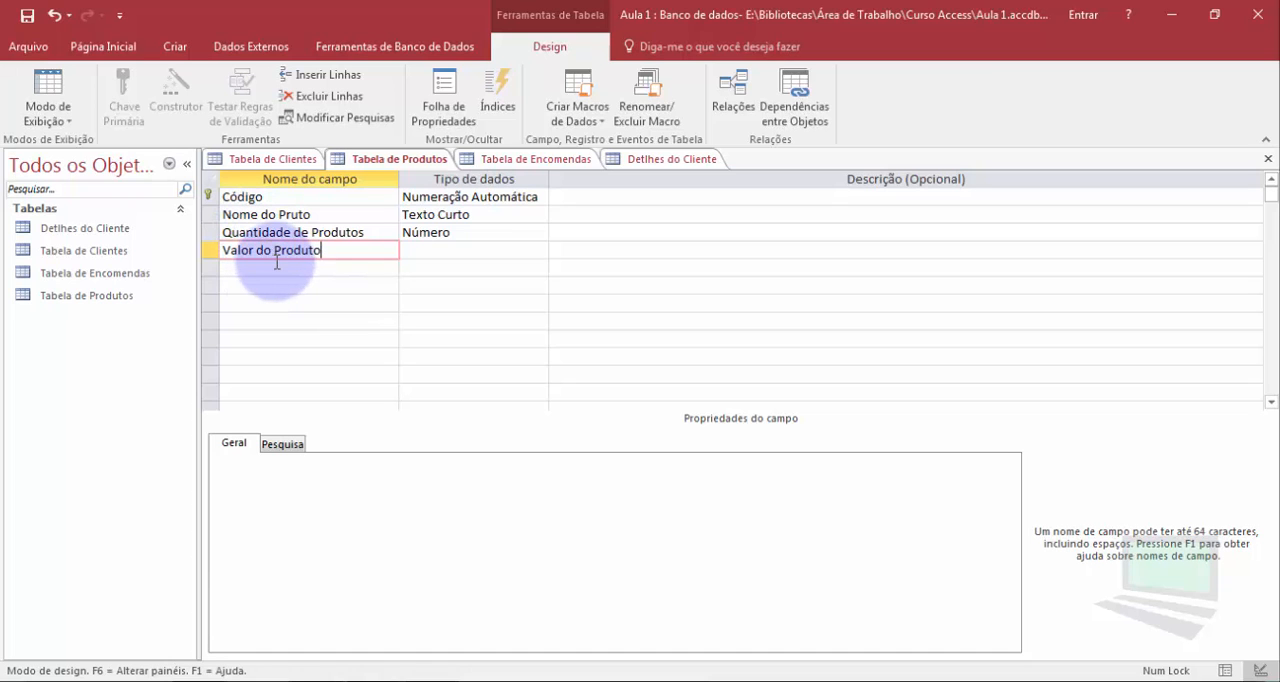
left_click(277, 262)
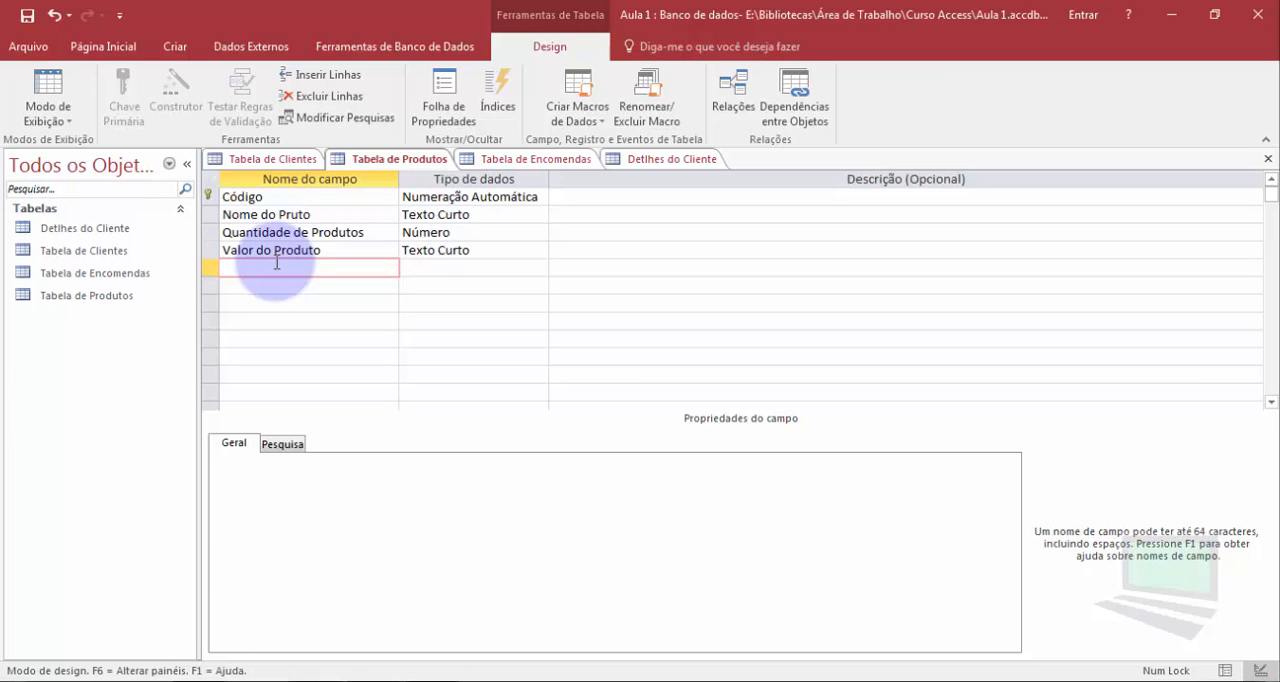
type("Fornecedor")
key("Down")
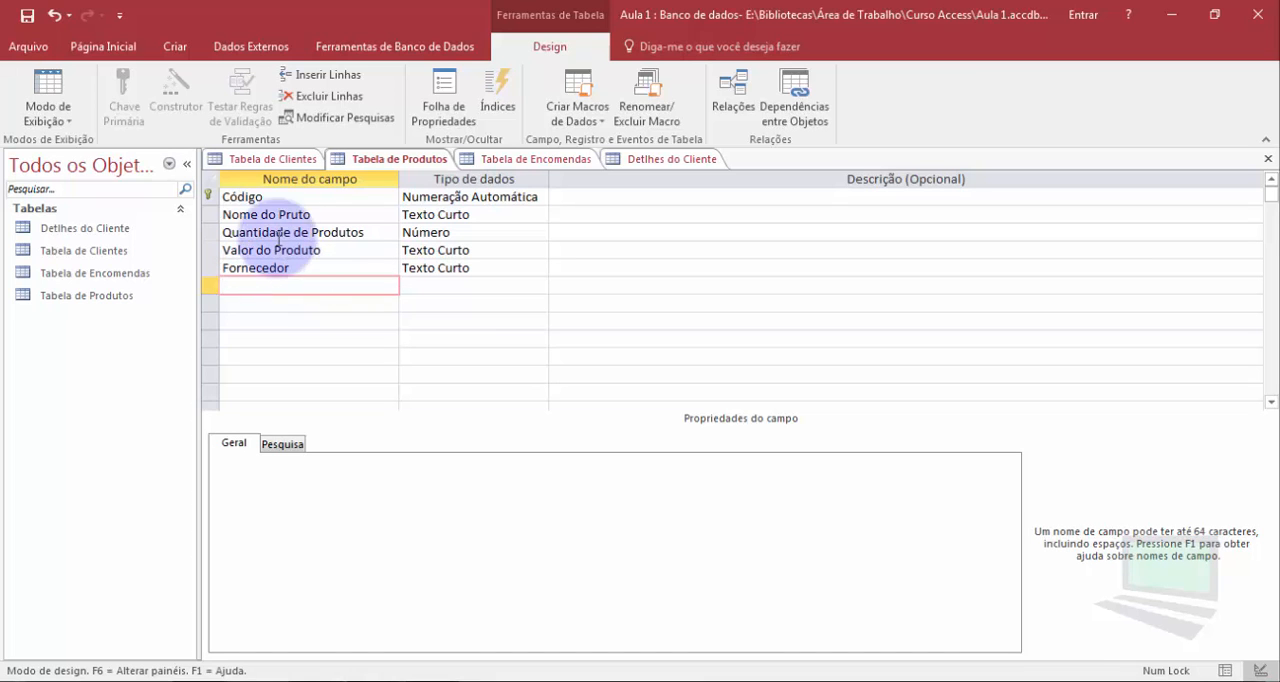
Set the data type of the CPF field in the Detlhes do Cliente table to Número
left_click(650, 162)
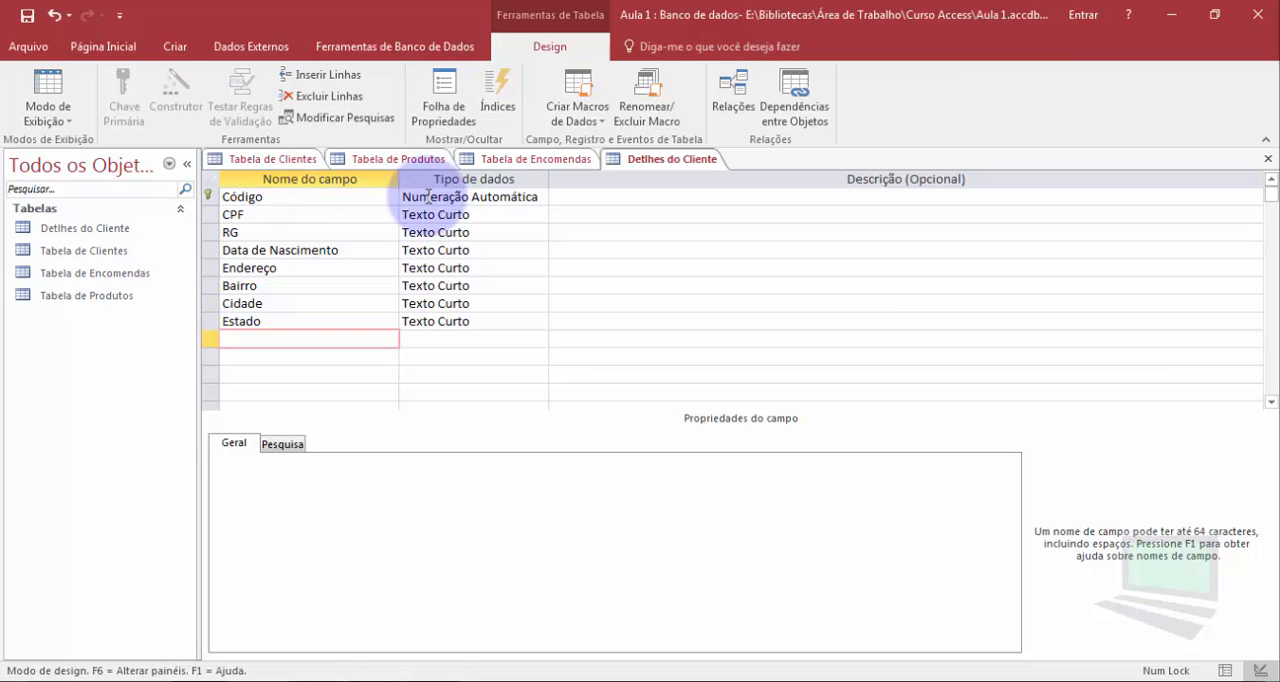
left_click(483, 216)
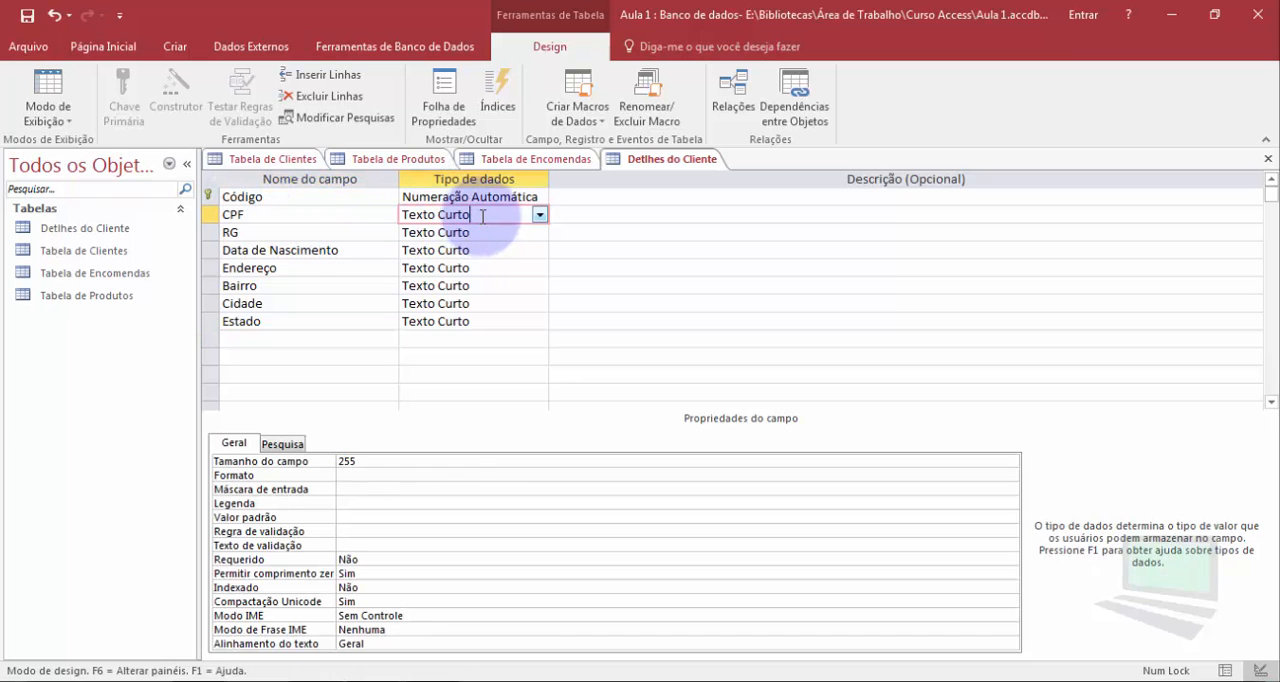
left_click(540, 216)
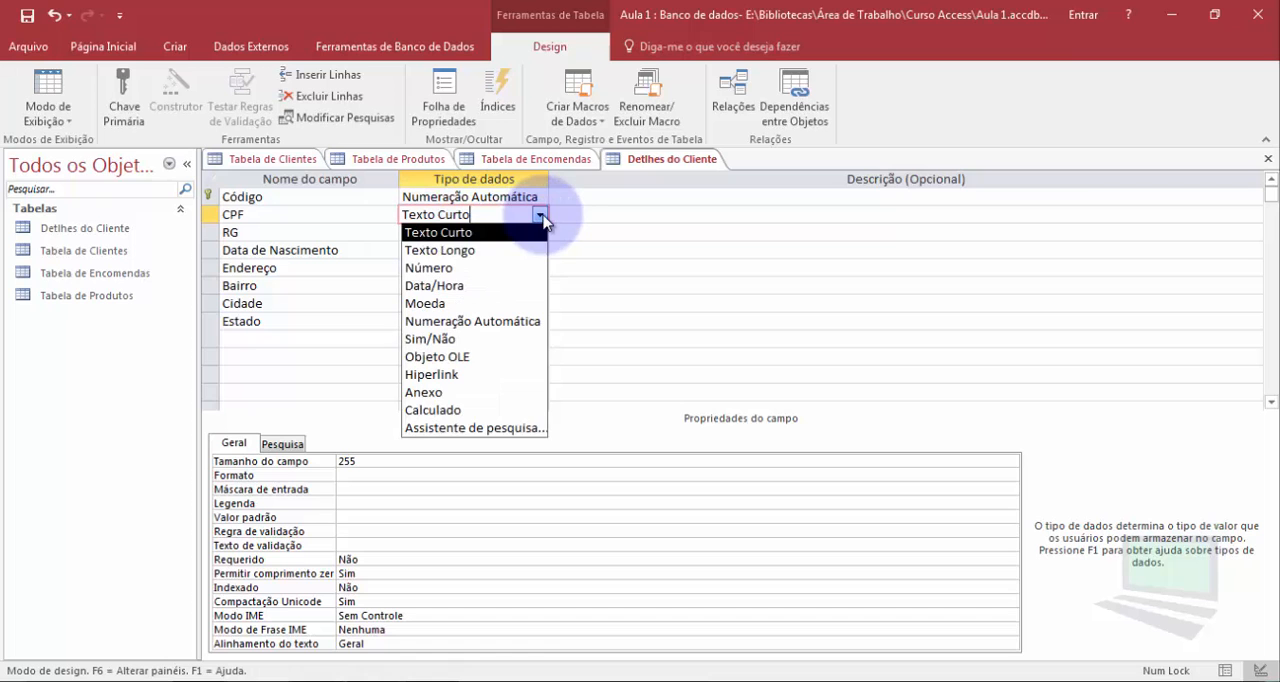
left_click(484, 268)
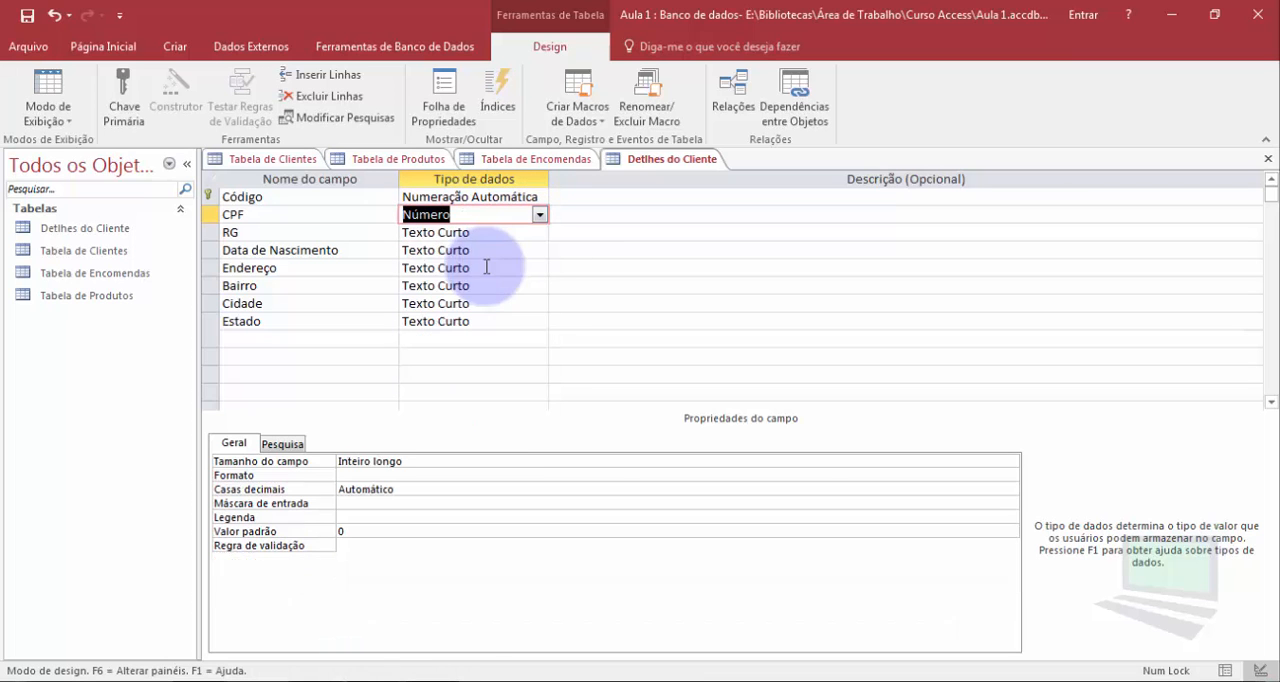
Enter a sample CPF number with its punctuation as the CPF field's description and highlight the hyphen
left_click(585, 215)
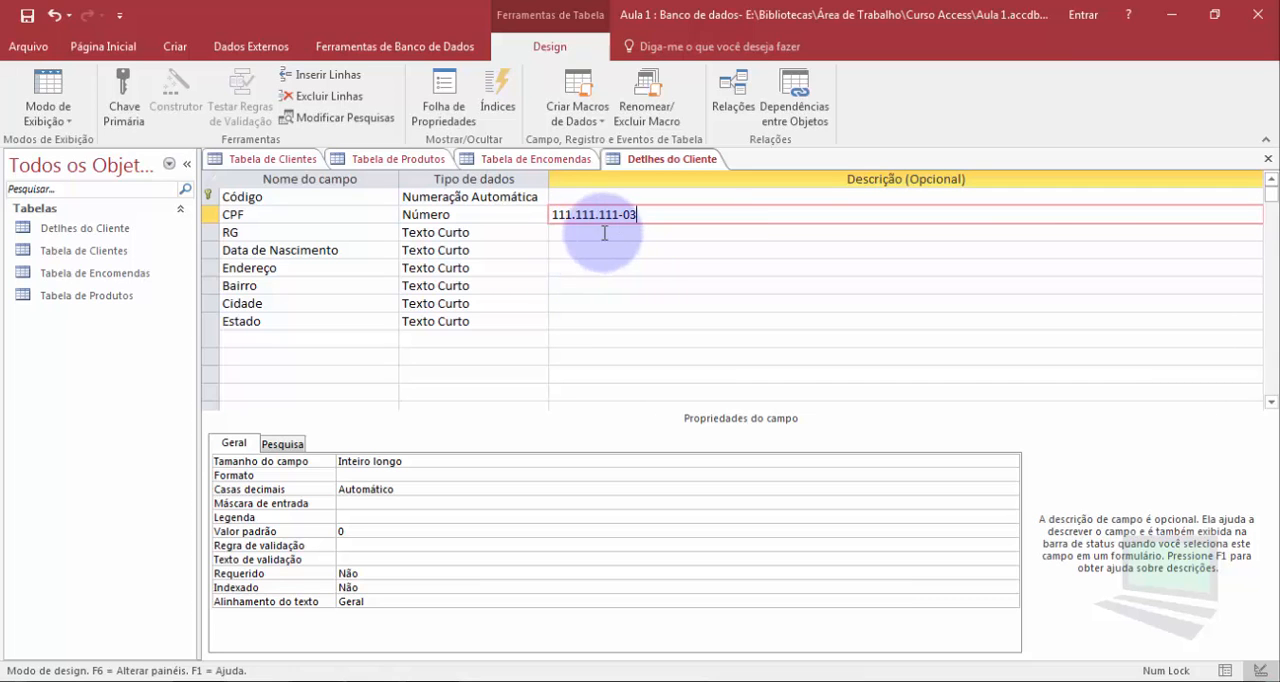
left_click(546, 214)
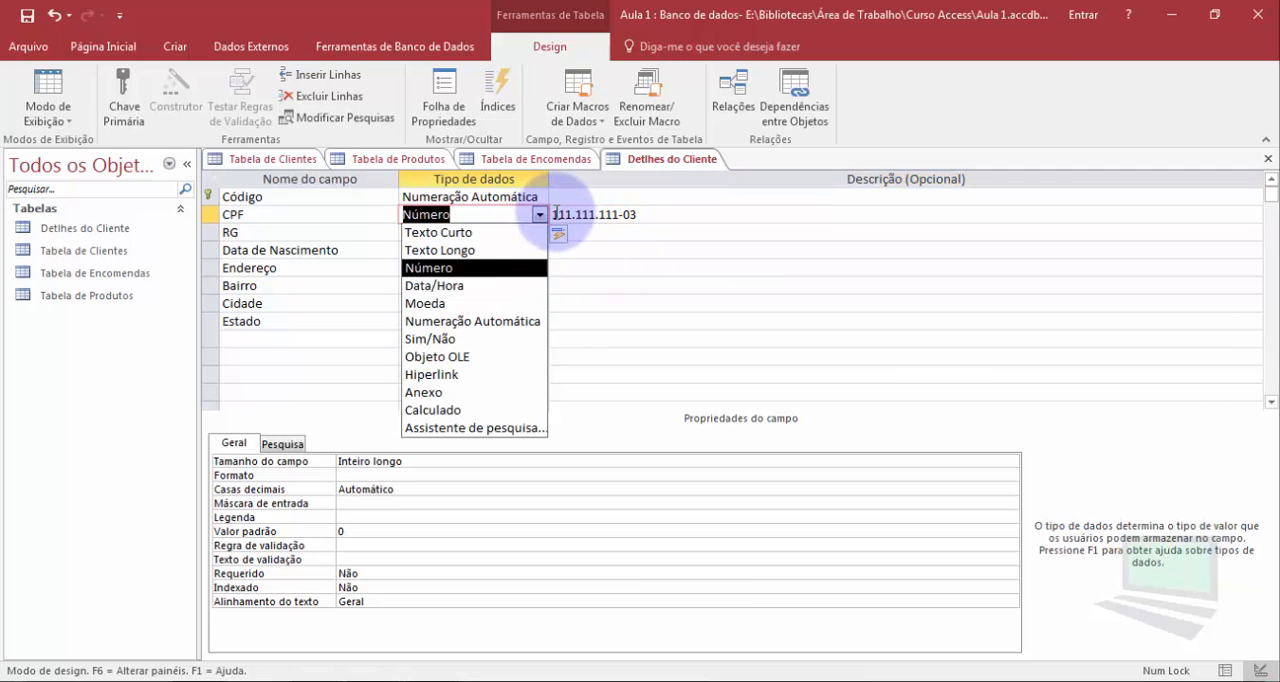
left_click(554, 214)
left_click_drag(553, 214, 572, 215)
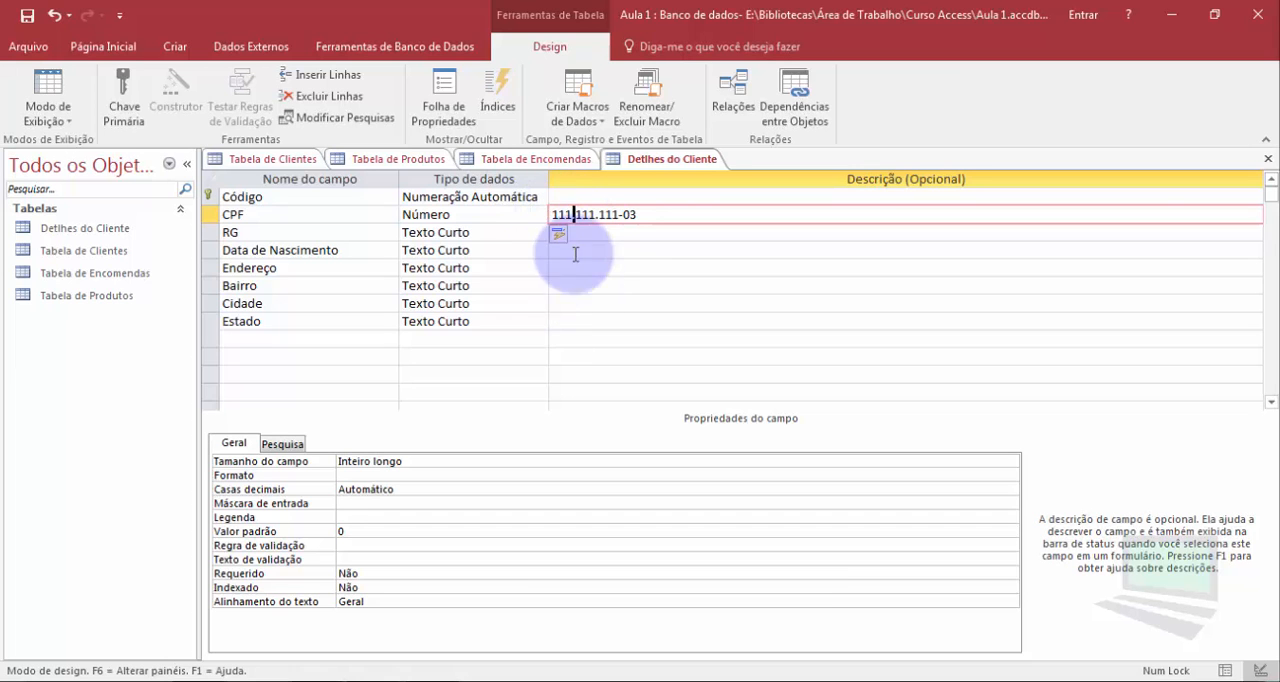
left_click(621, 214)
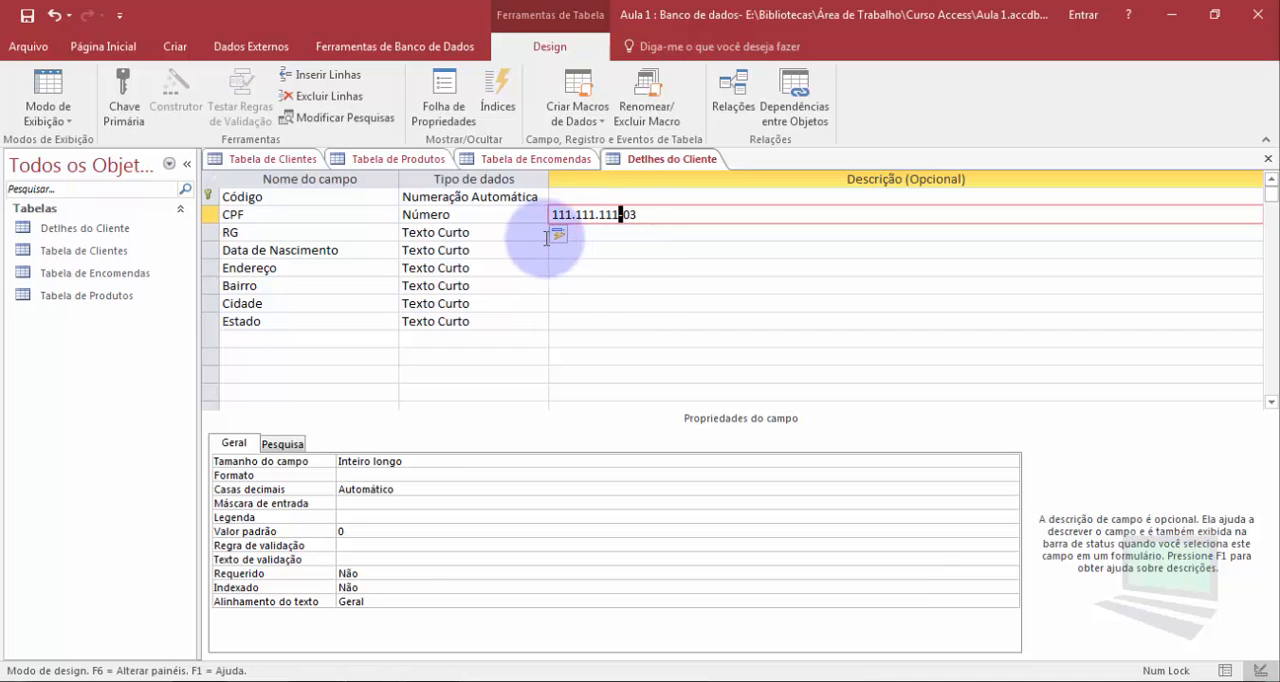
Set the CPF field's data type to Texto Curto
left_click(493, 218)
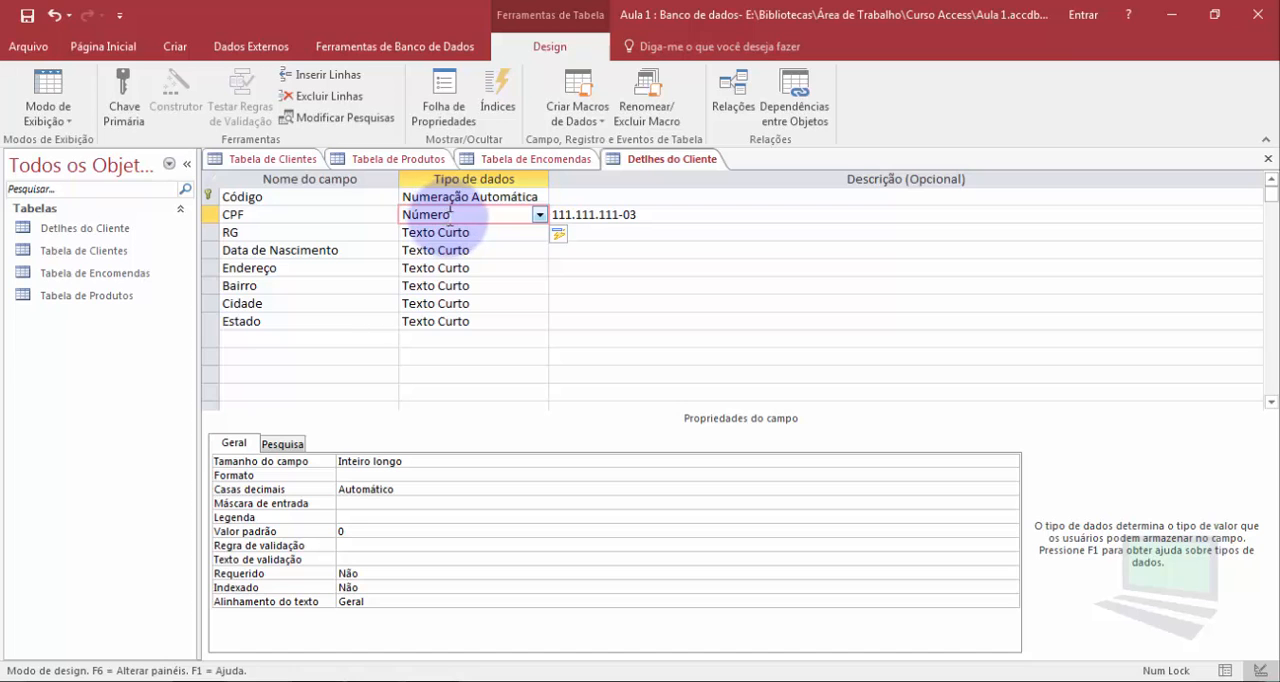
left_click(539, 216)
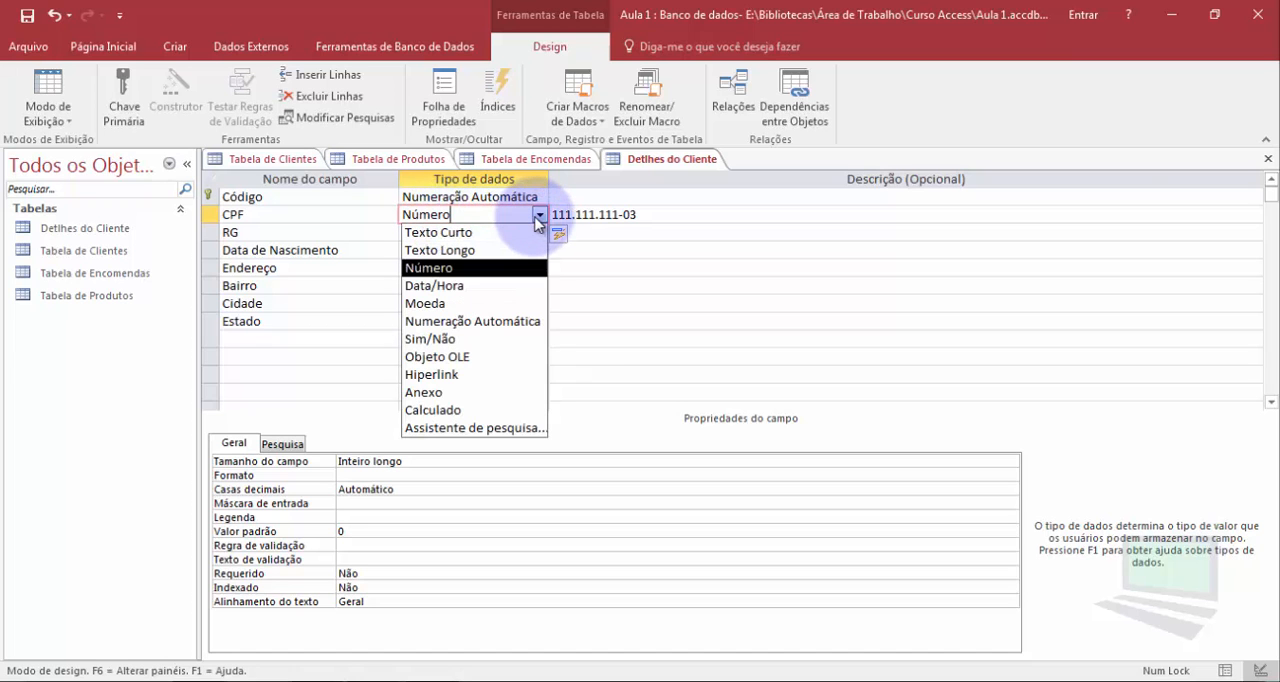
left_click(465, 232)
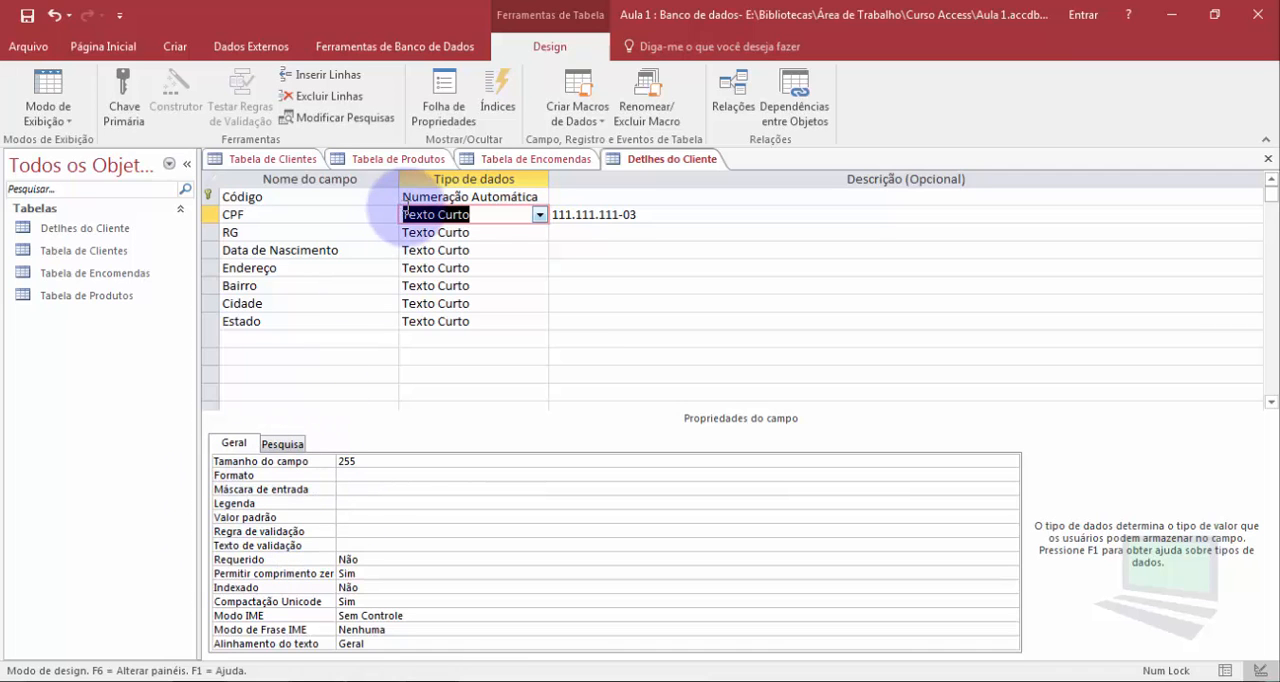
Enter a sample RG number with hyphens and a final letter as the RG field's description and highlight that letter
left_click(482, 231)
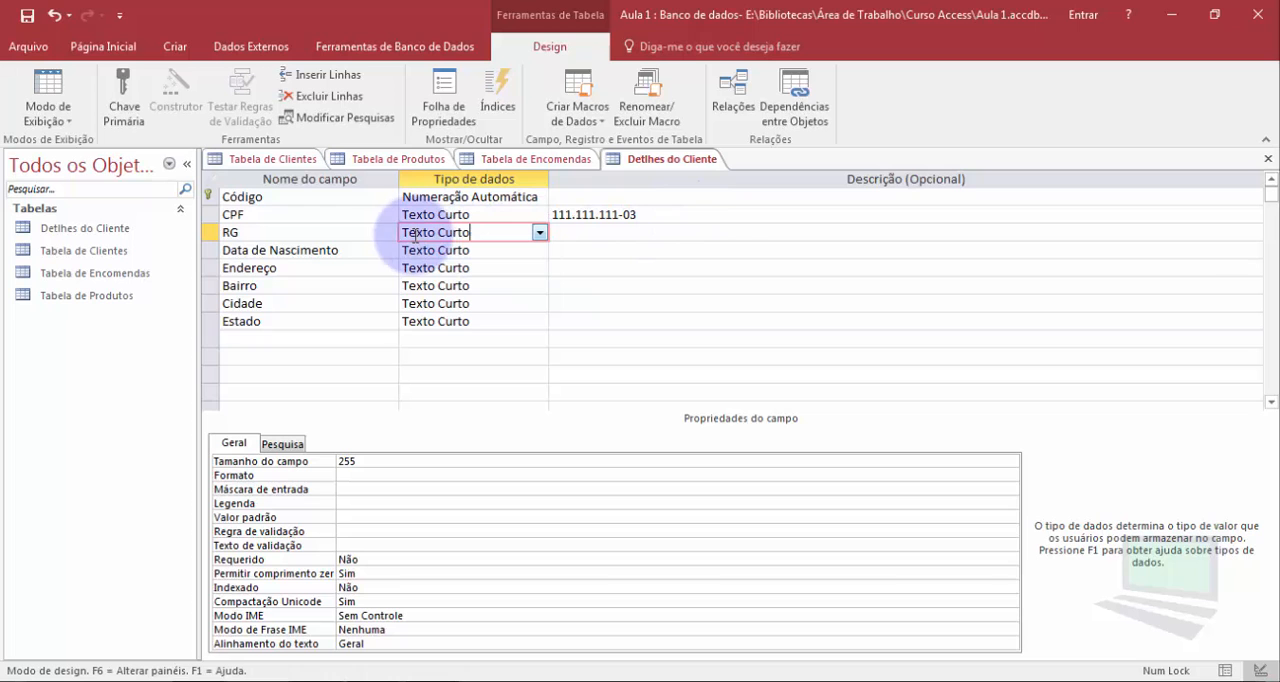
left_click(241, 231)
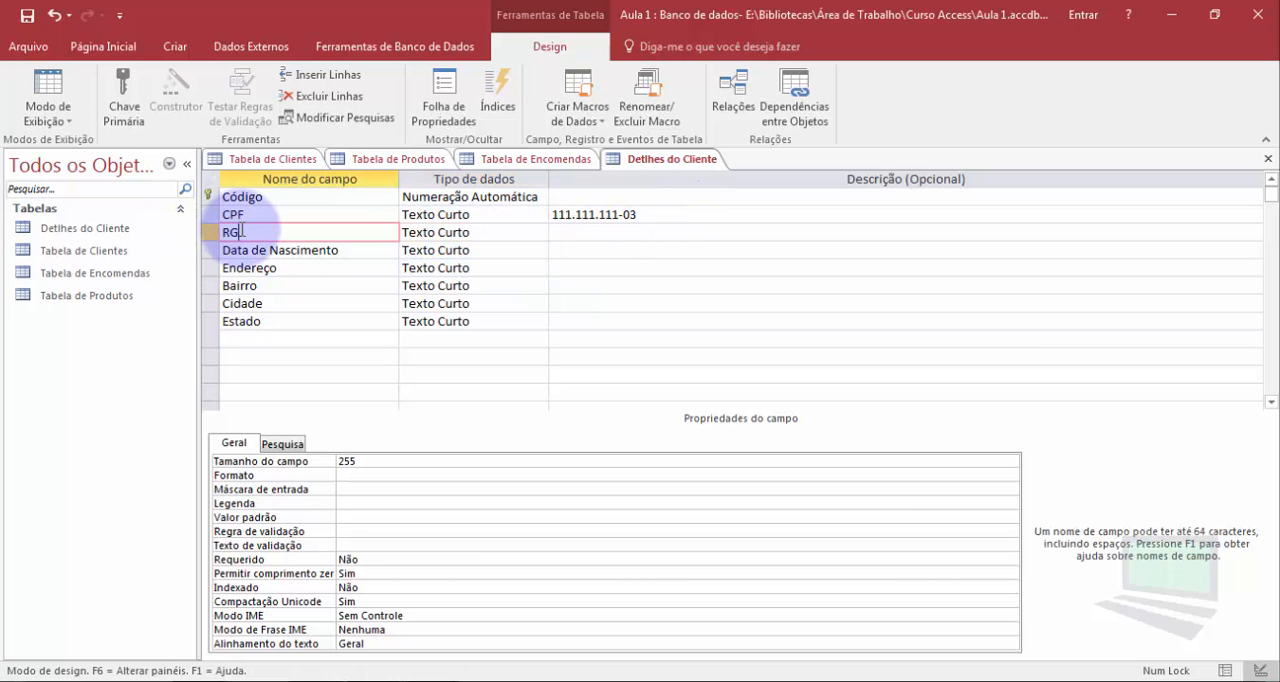
left_click(610, 237)
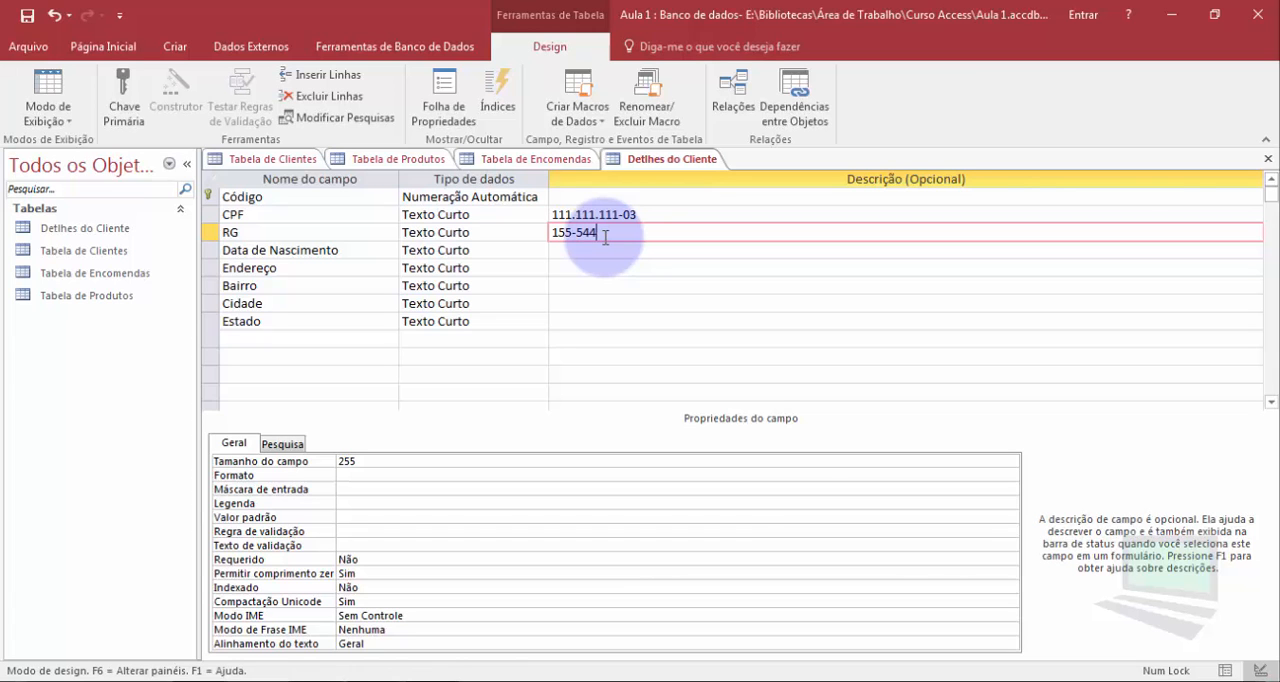
type("x")
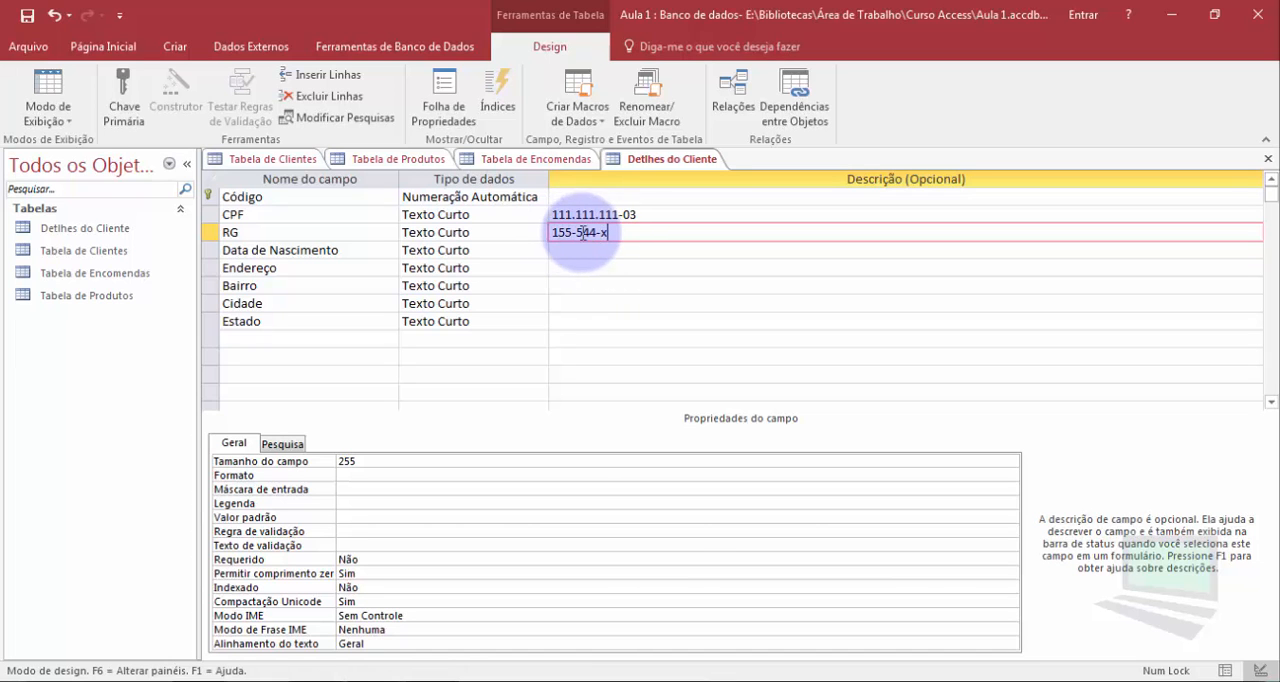
left_click_drag(552, 214, 638, 210)
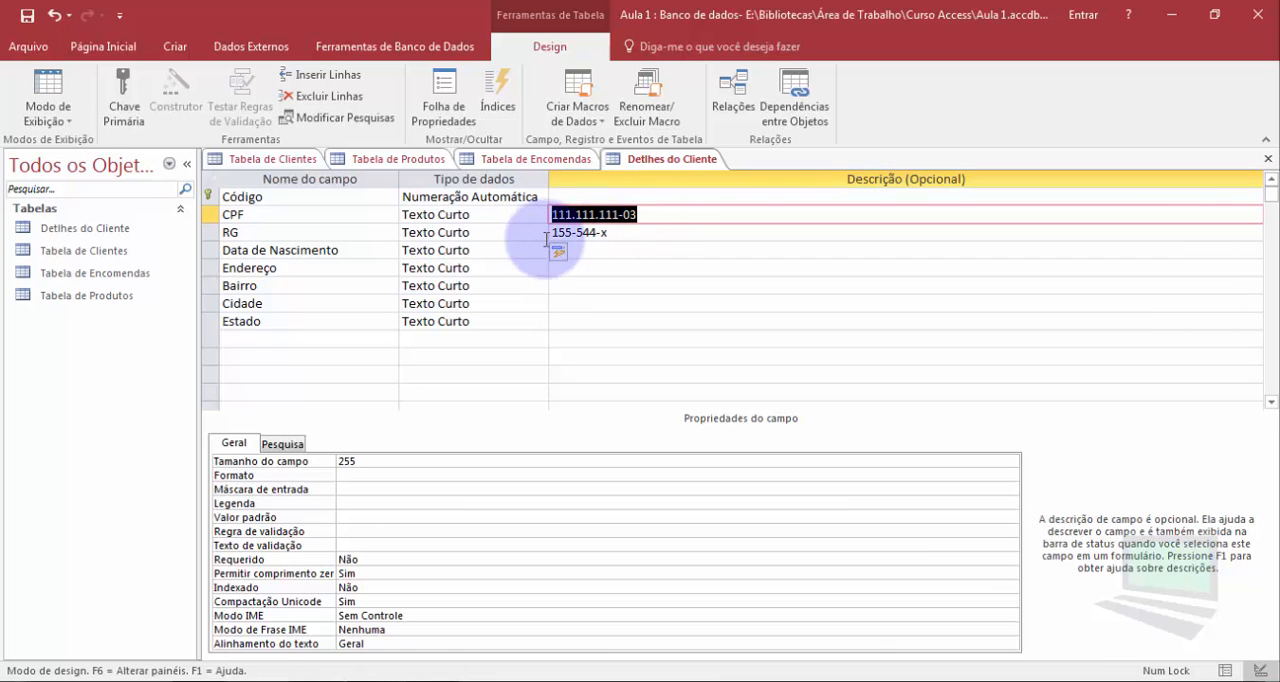
left_click_drag(552, 232, 609, 232)
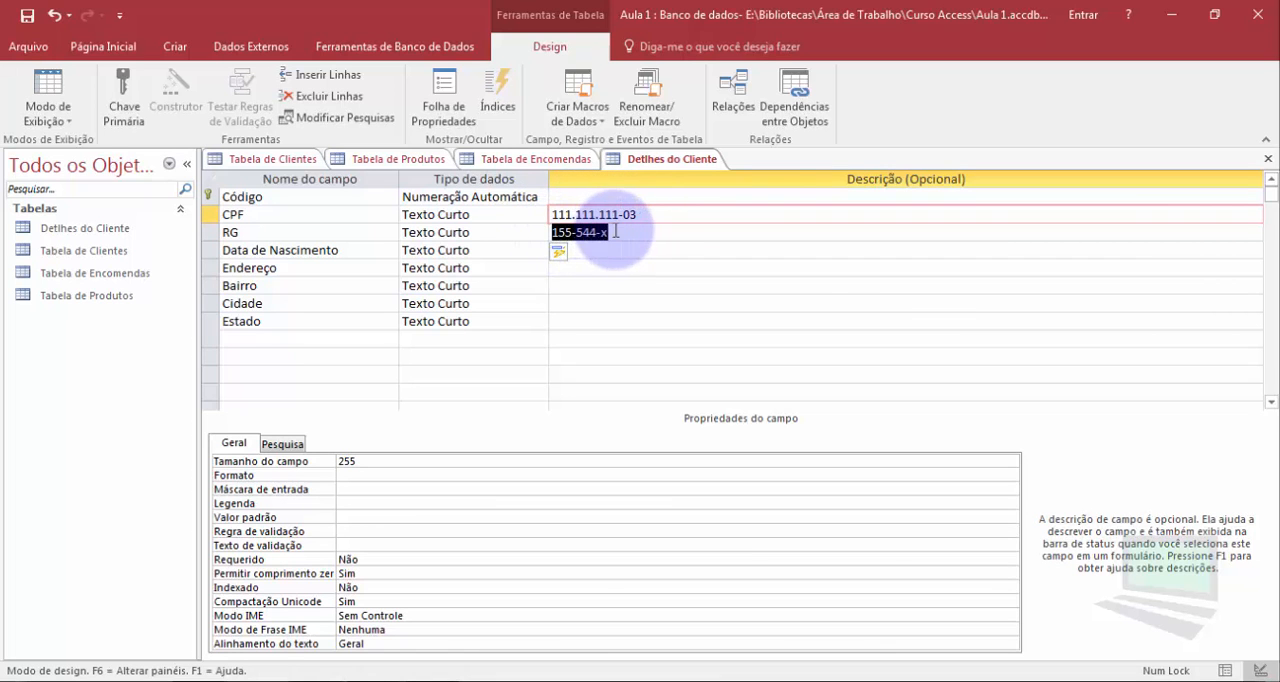
left_click(490, 233)
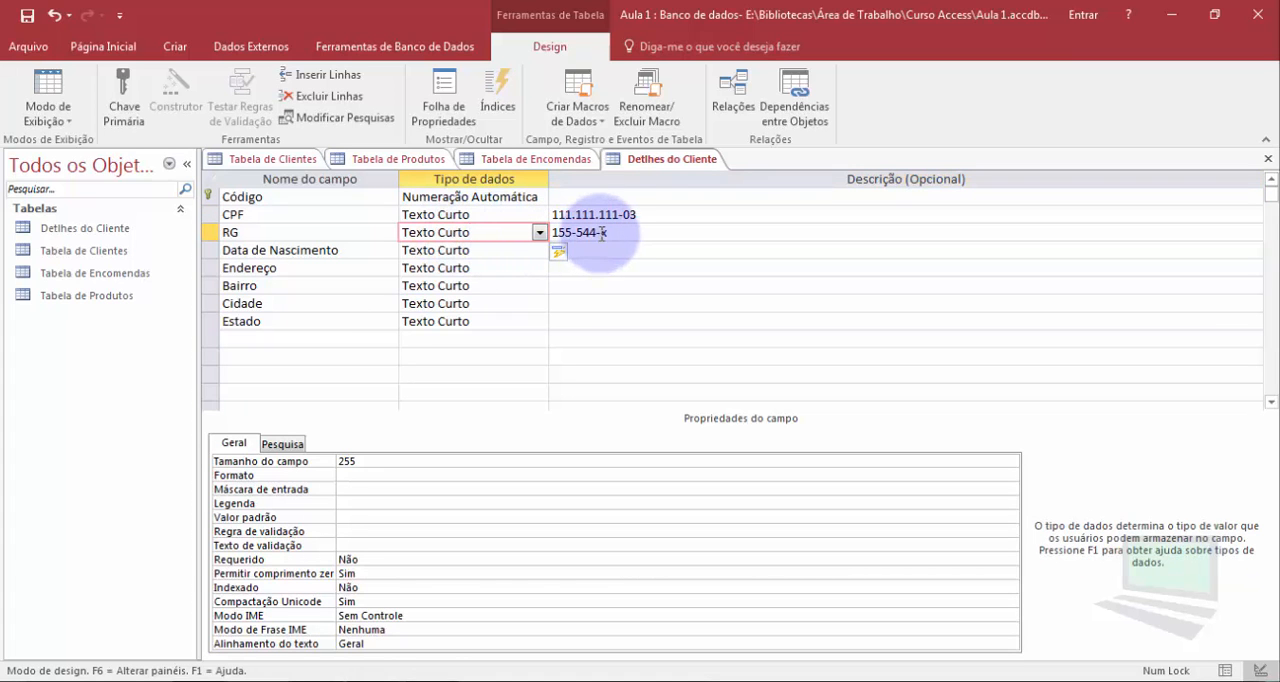
left_click_drag(600, 232, 608, 232)
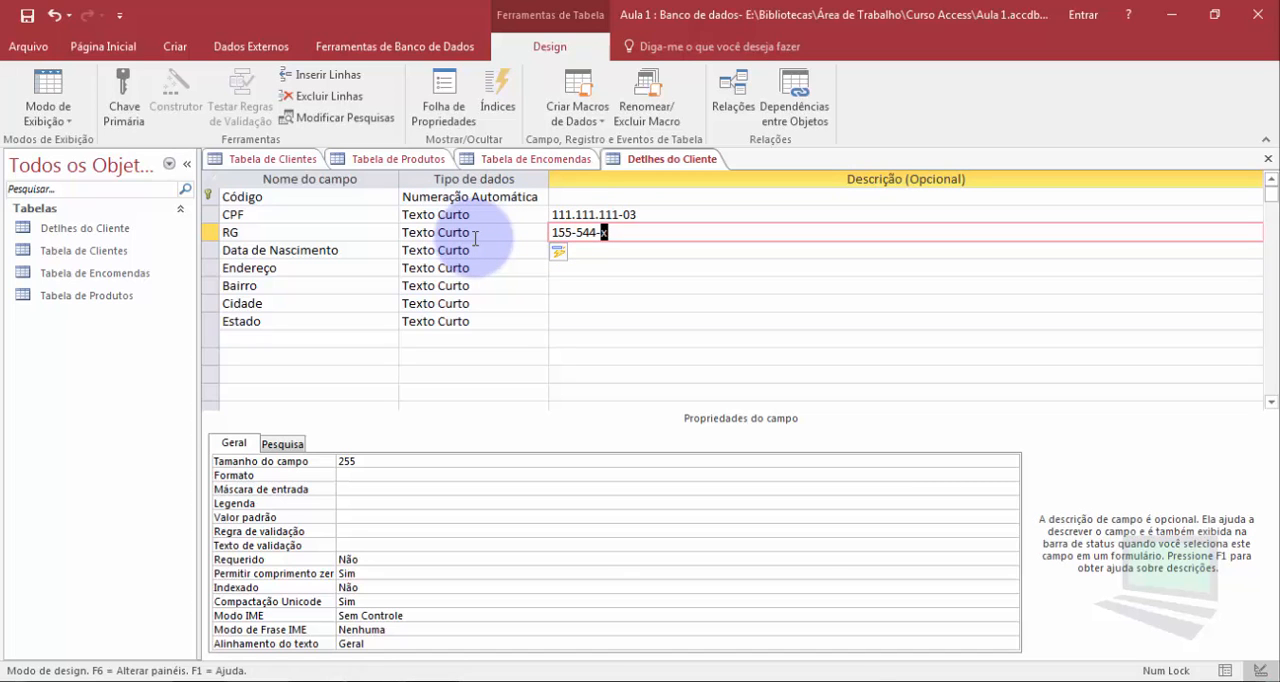
Set the Data de Nascimento field's data type to Data/Hora and check the types of Endereço, Bairro, Cidade and Estado
left_click(480, 251)
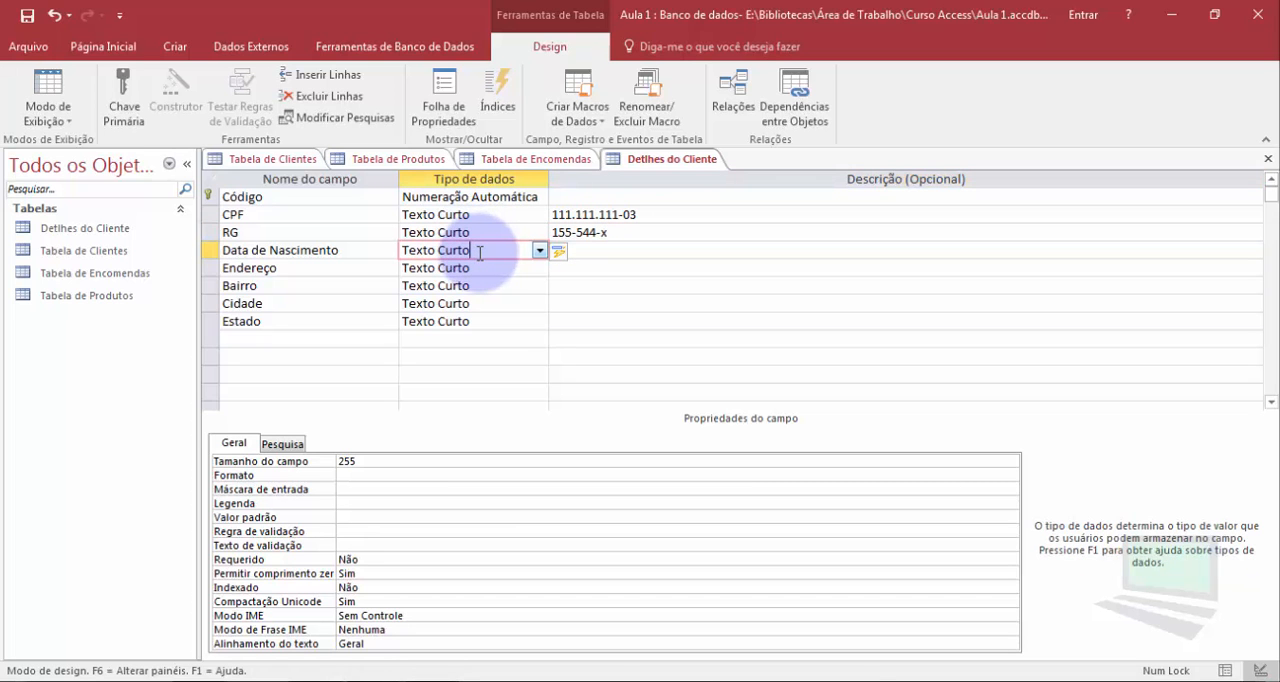
left_click(539, 251)
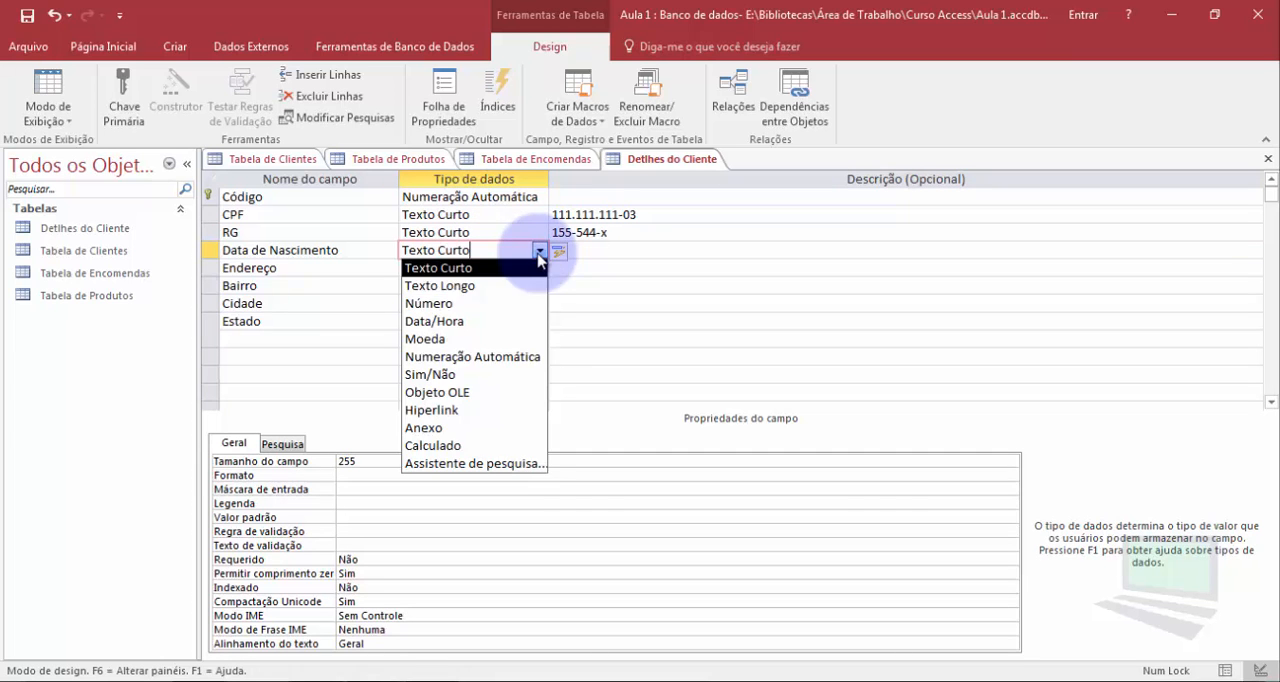
left_click(482, 322)
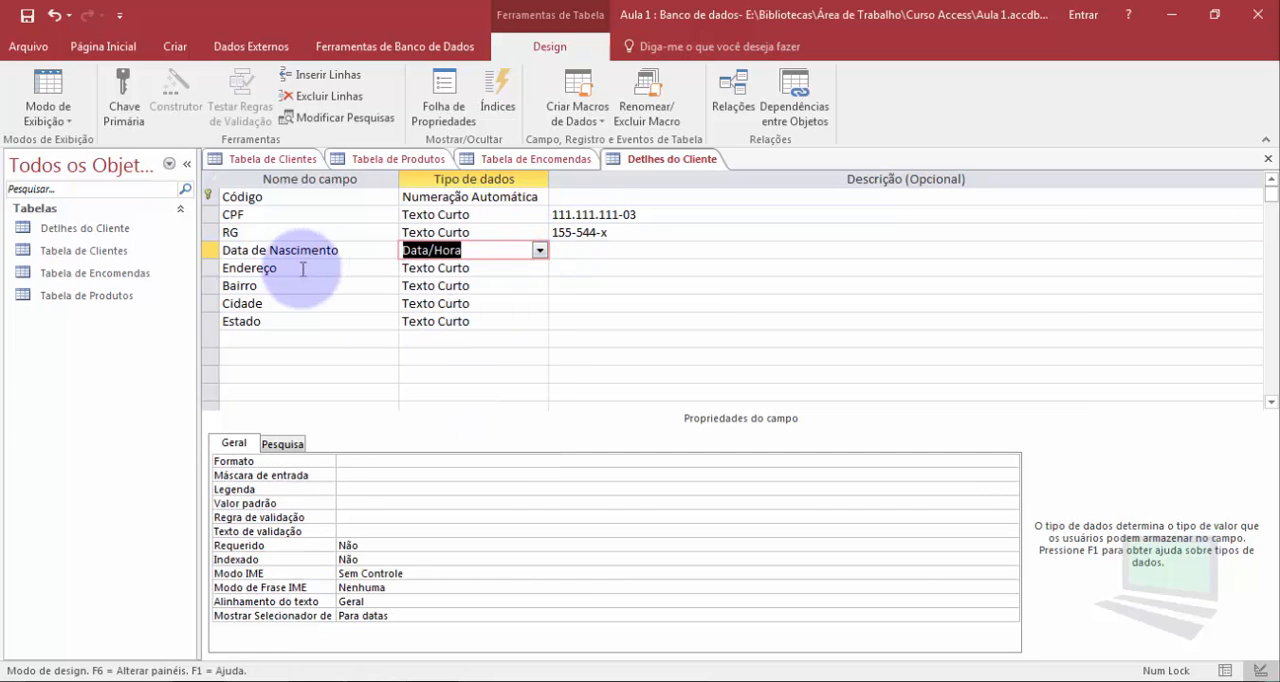
left_click(462, 269)
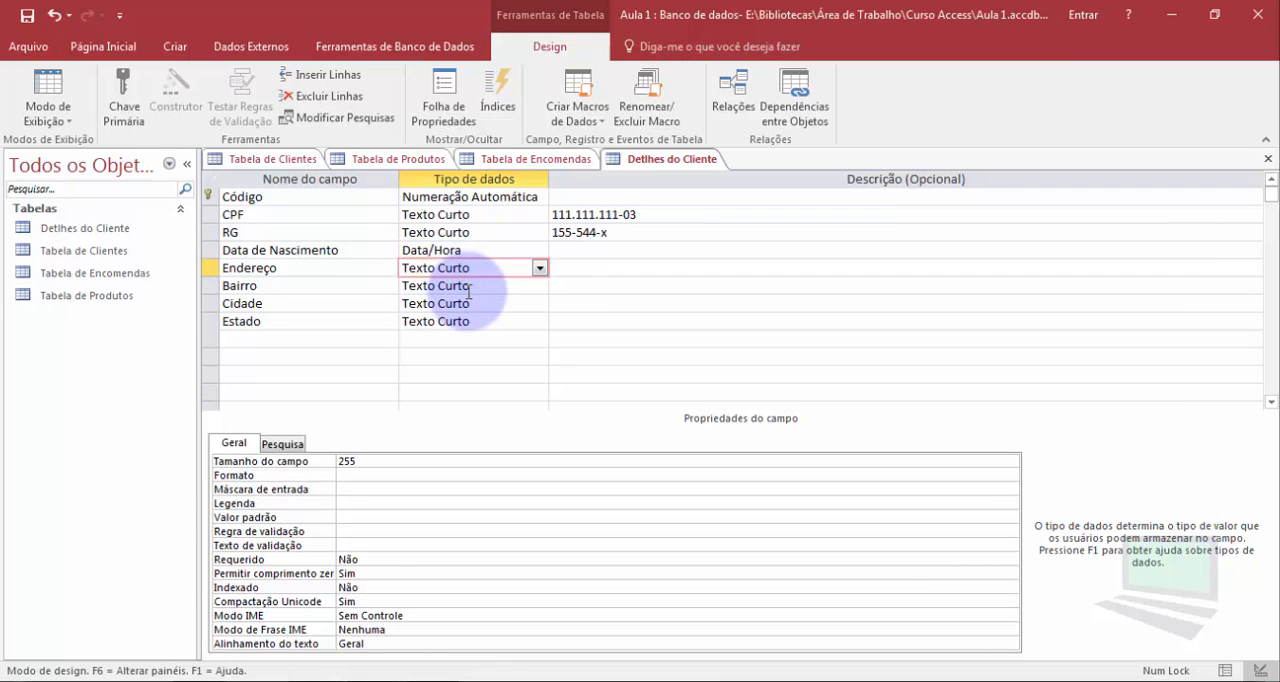
left_click(473, 287)
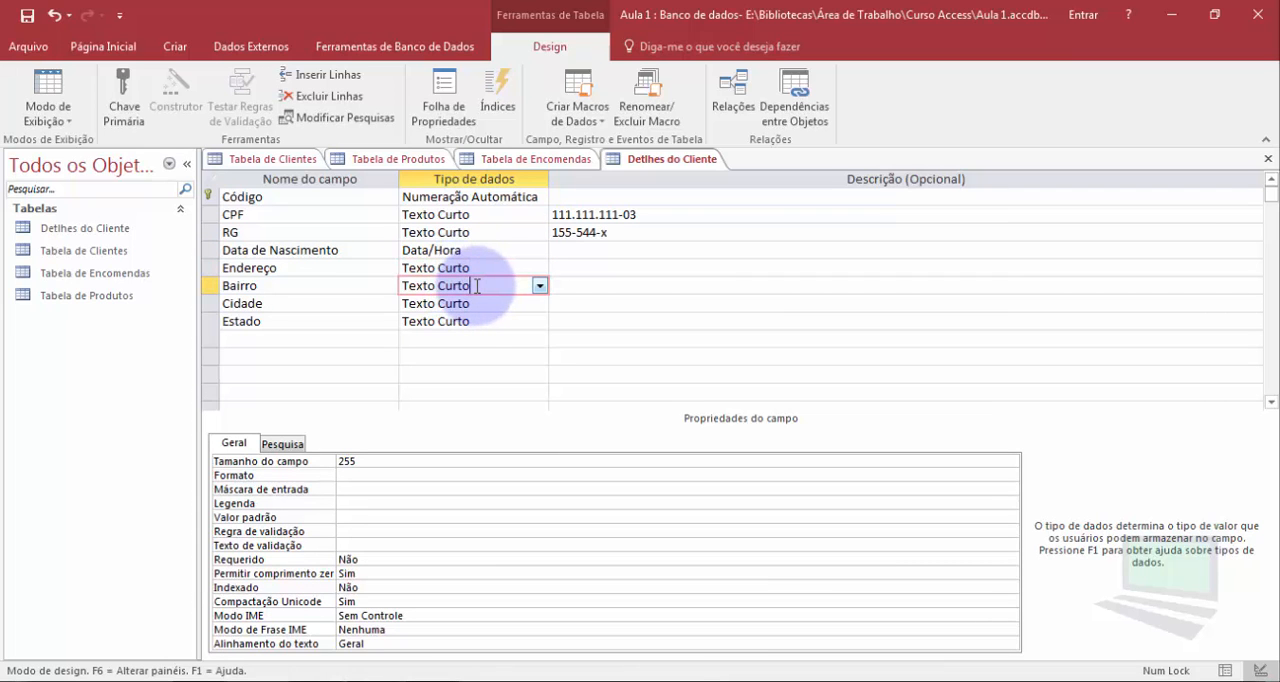
left_click(452, 304)
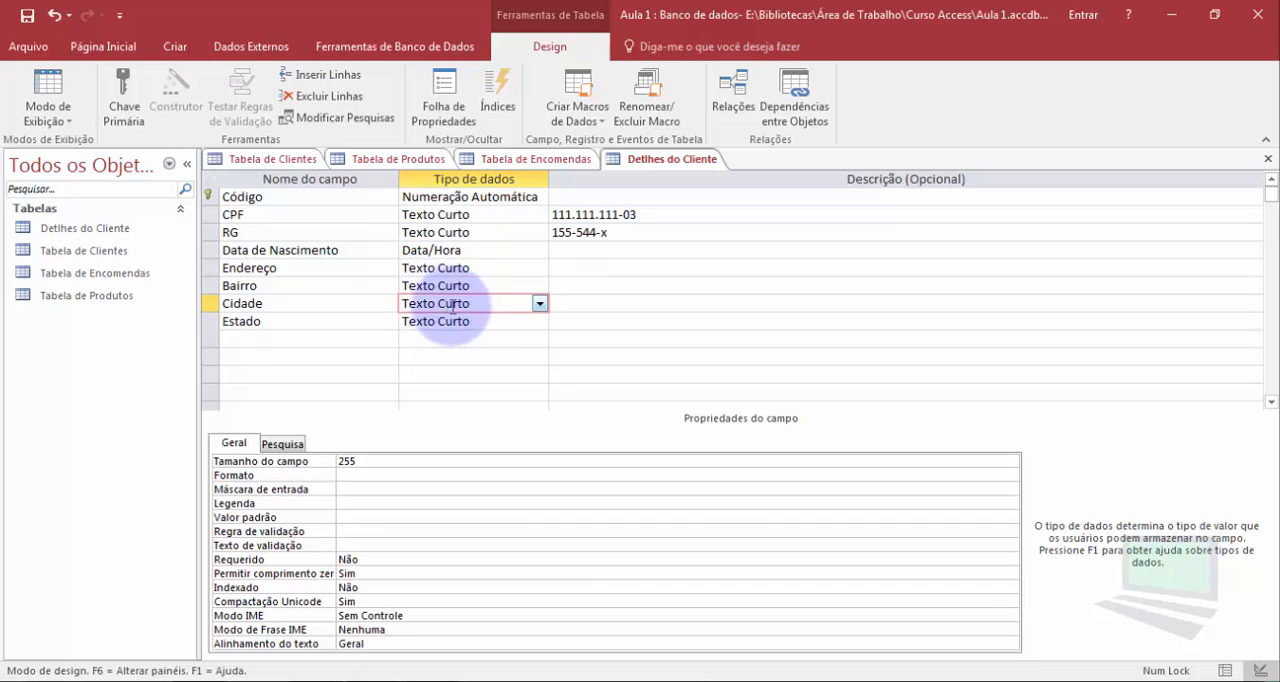
left_click(476, 321)
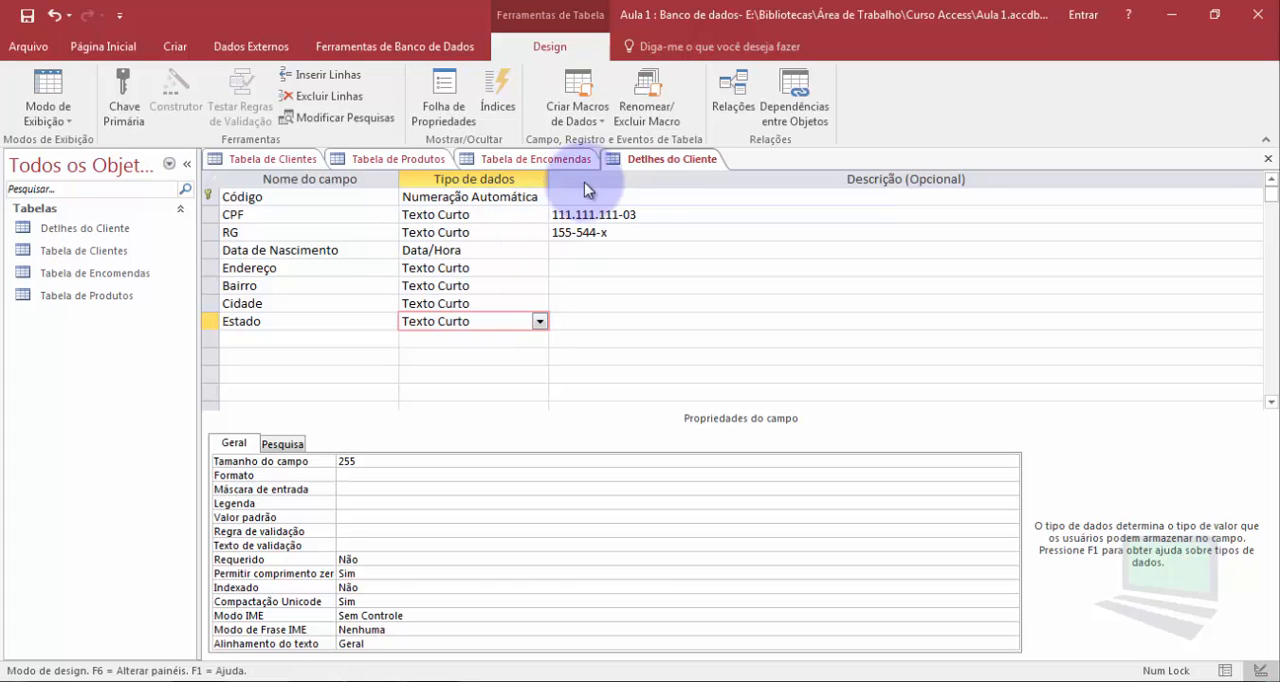
Set the Valor do Produto field in Tabela de Produtos to Moeda and review the data type options for Fornecedor
left_click(520, 160)
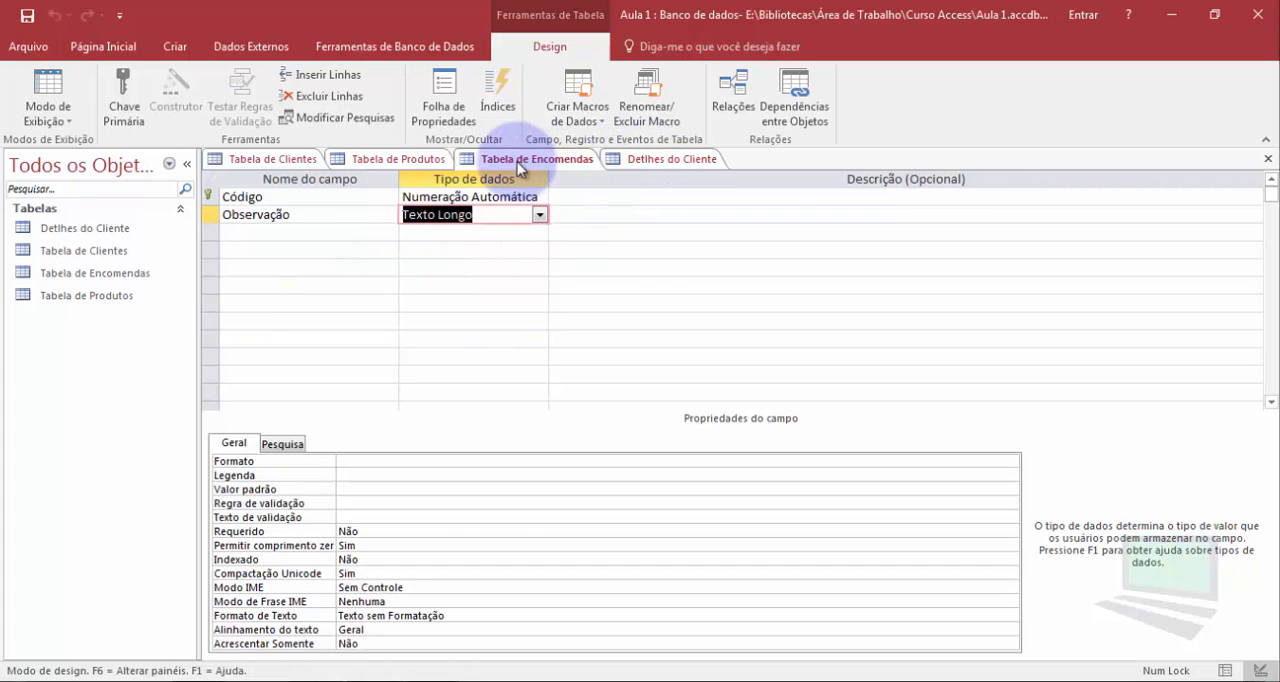
left_click(388, 162)
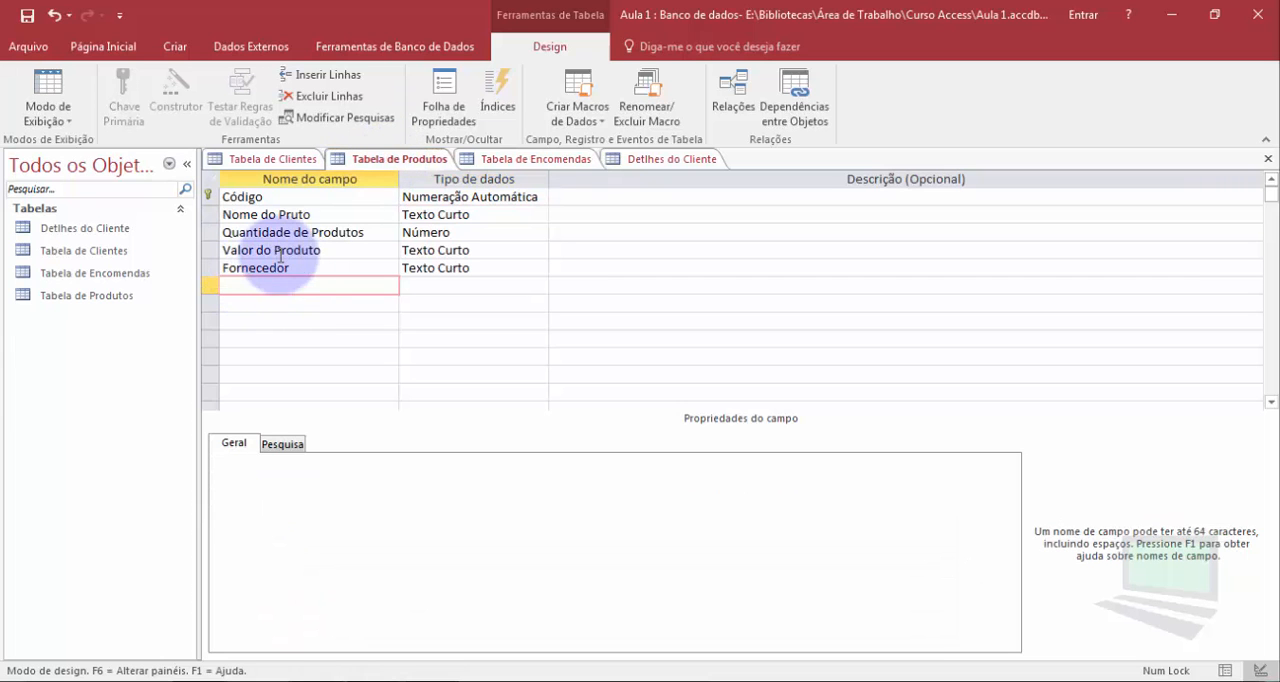
left_click(330, 250)
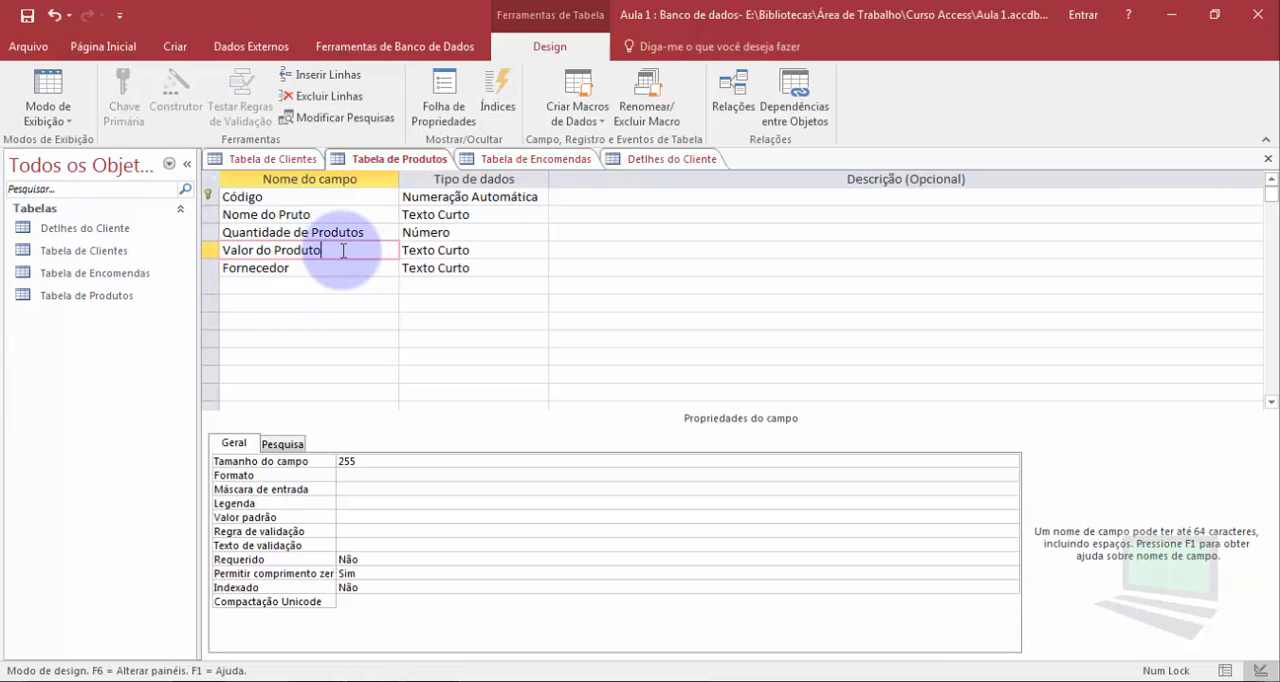
left_click(511, 250)
left_click(540, 250)
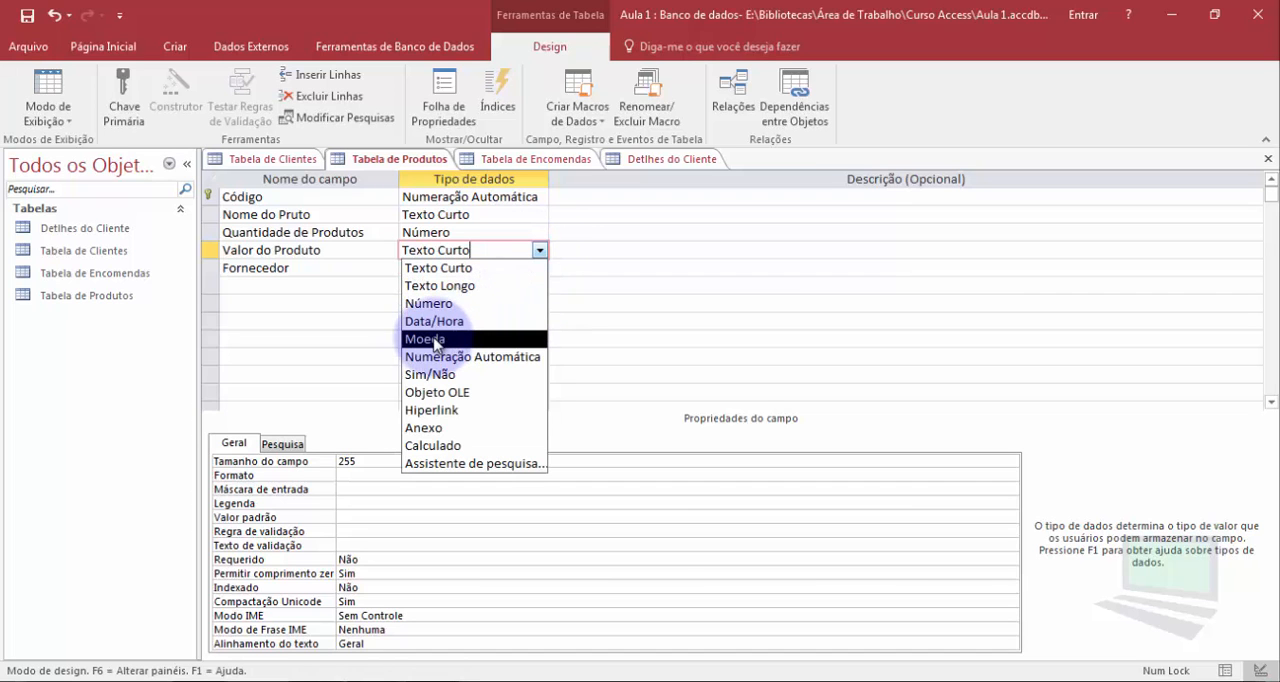
left_click(436, 340)
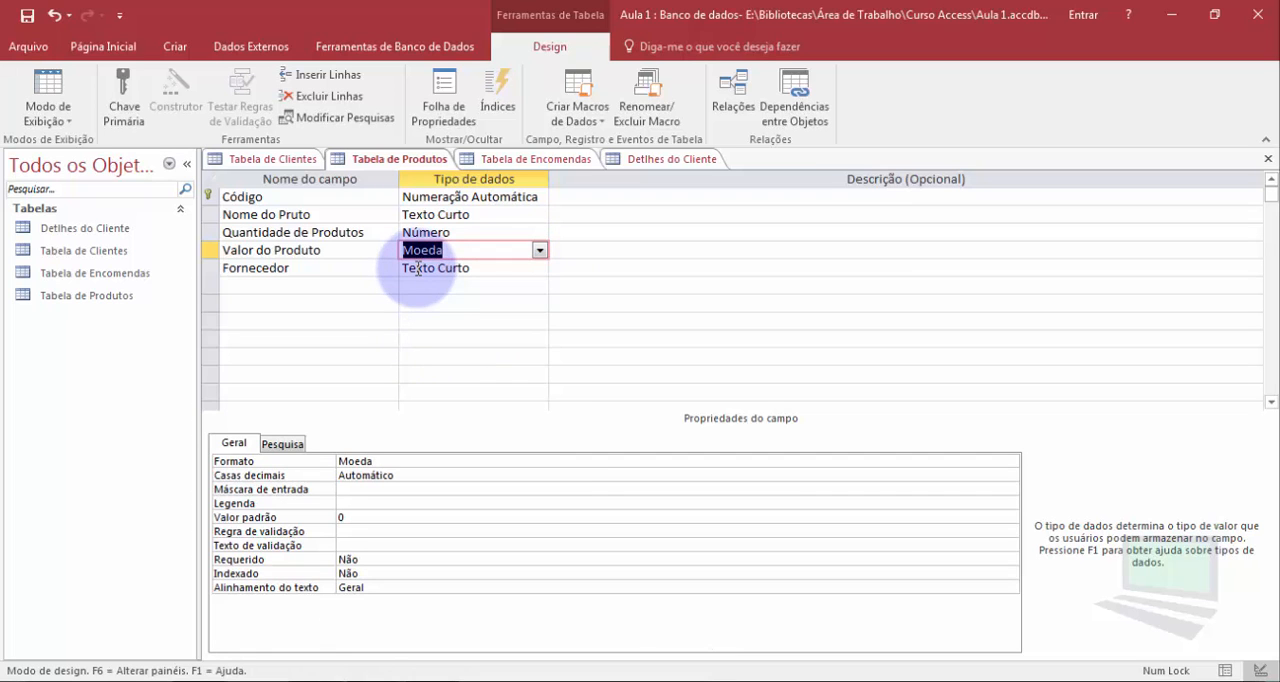
left_click(489, 268)
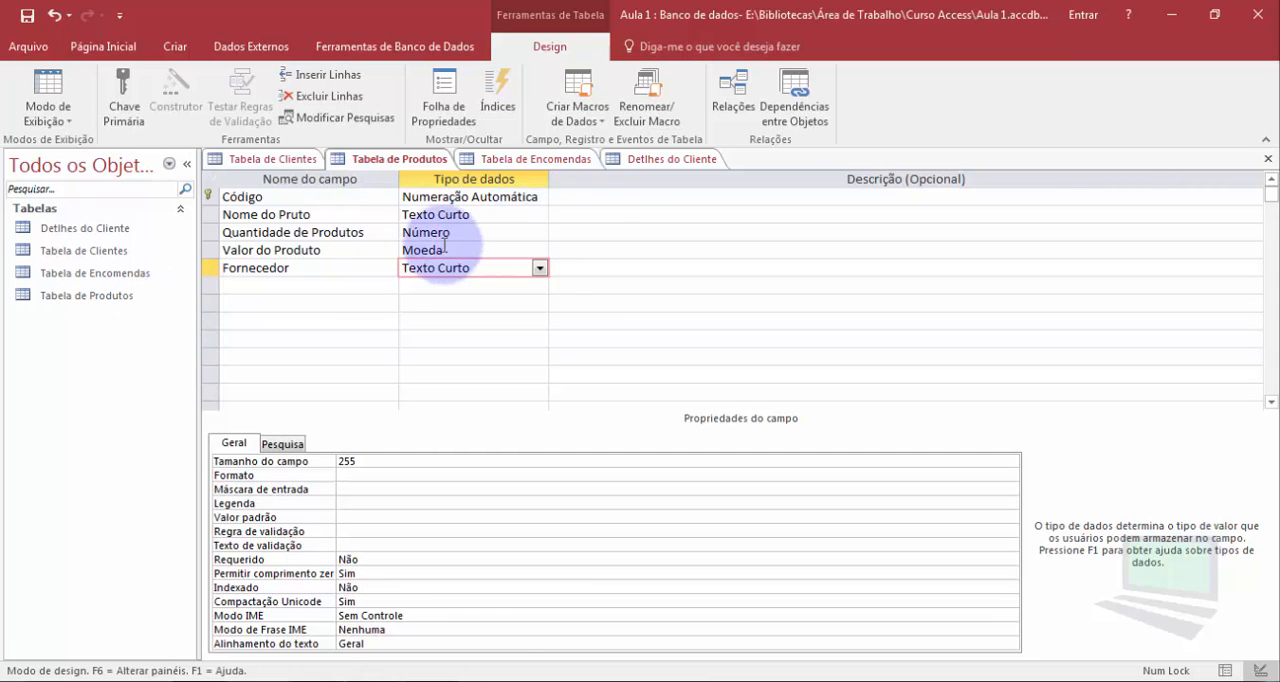
left_click(539, 268)
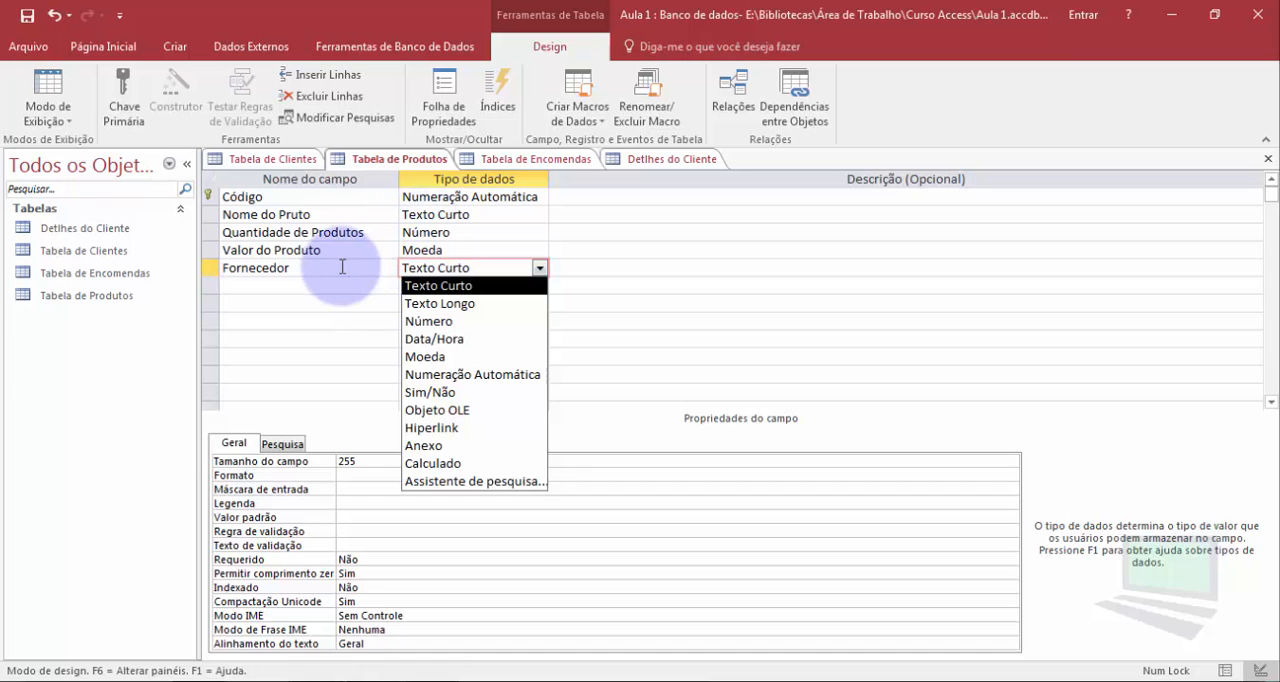
left_click(385, 233)
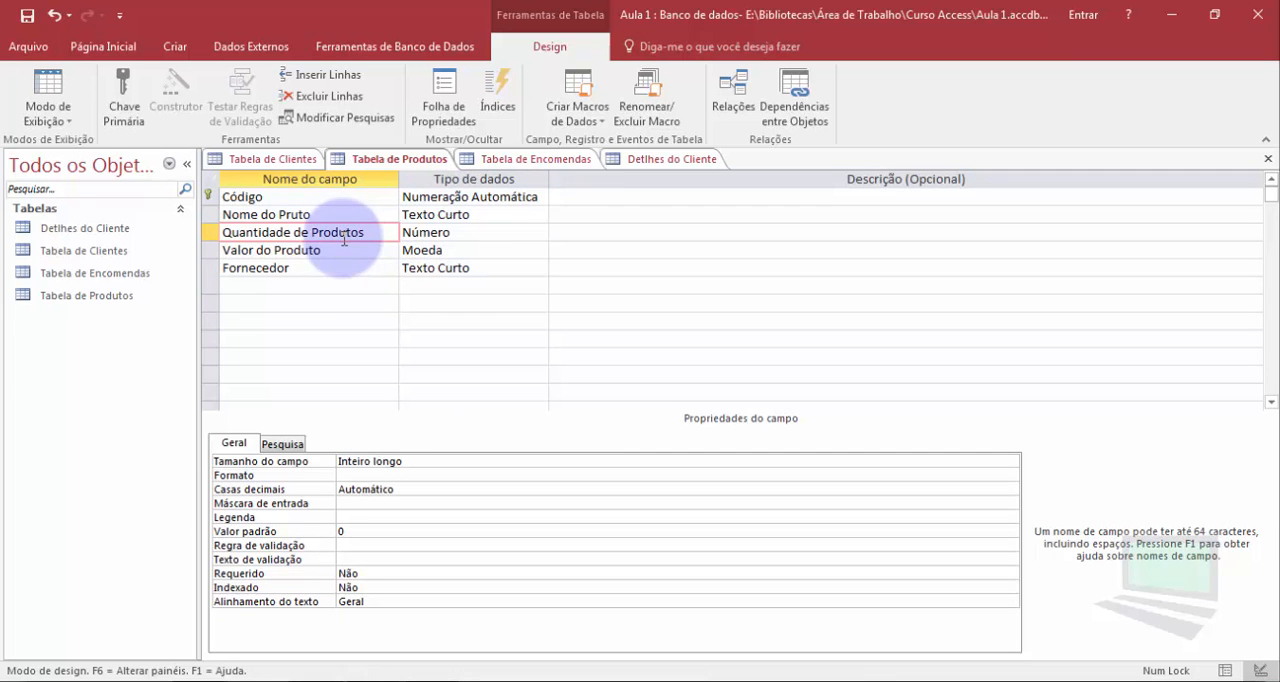
Insert a field Numero da Casa with data type Número between Endereço and Bairro in the Detlhes do Cliente table
left_click(607, 163)
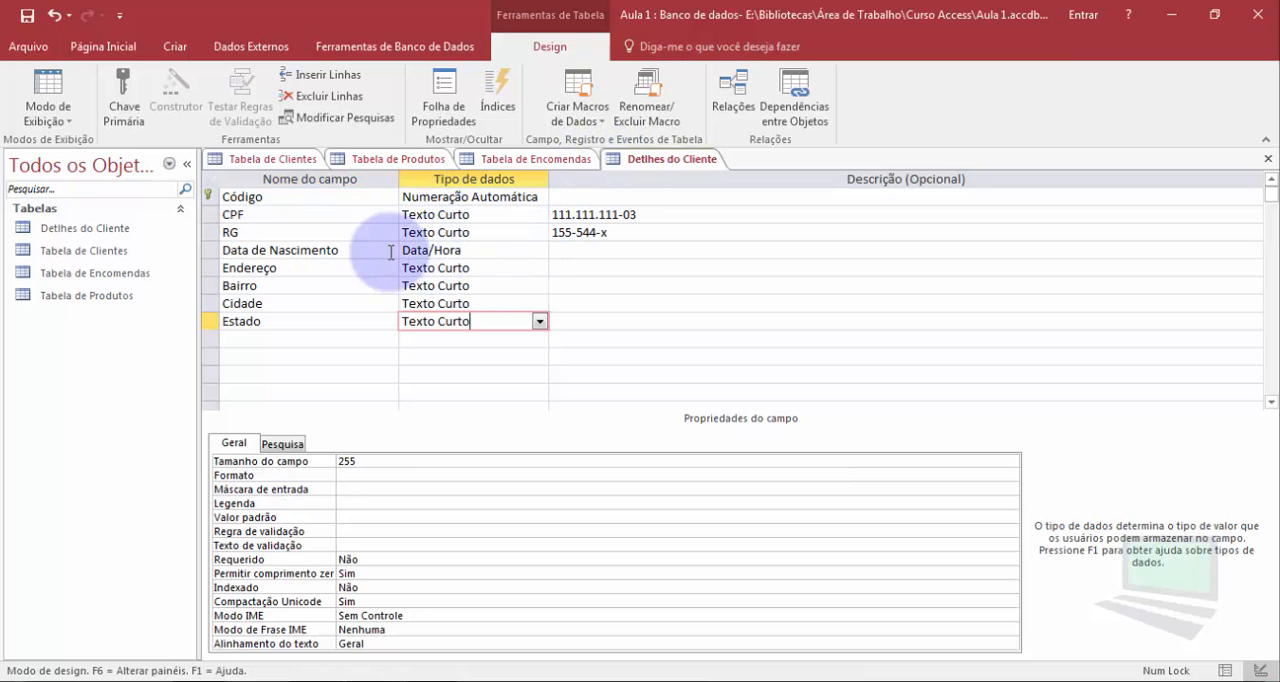
left_click(210, 268)
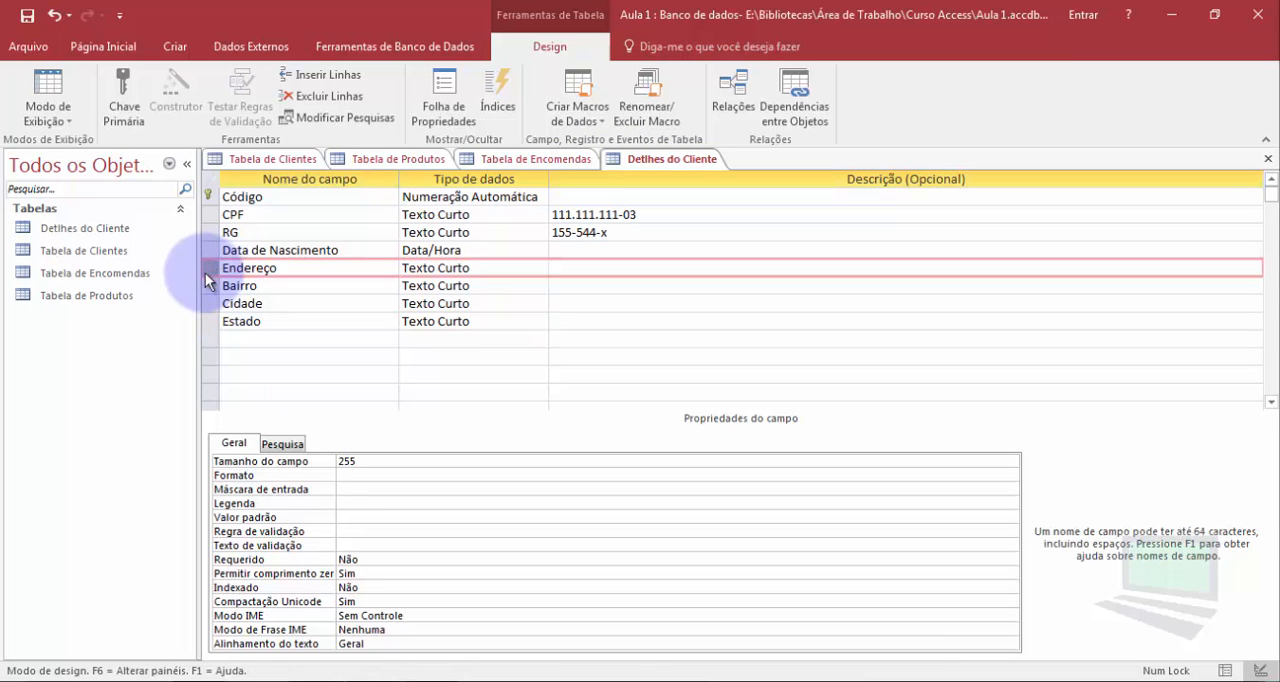
left_click(208, 286)
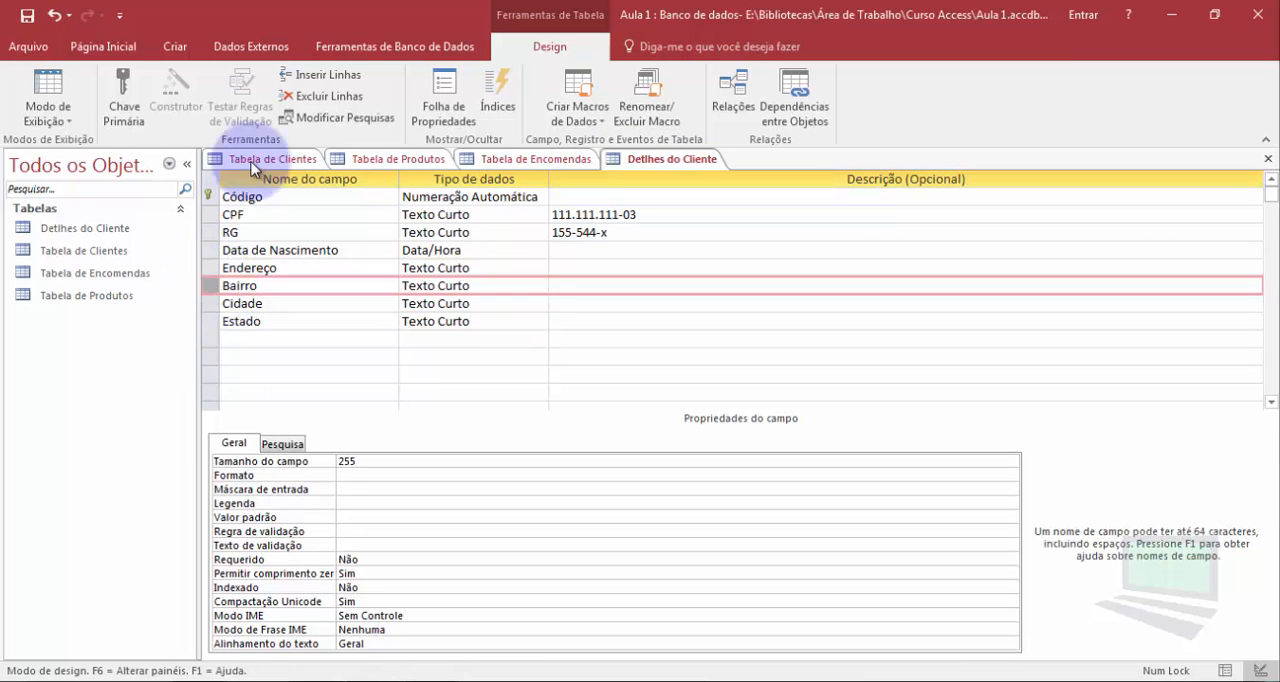
left_click(305, 77)
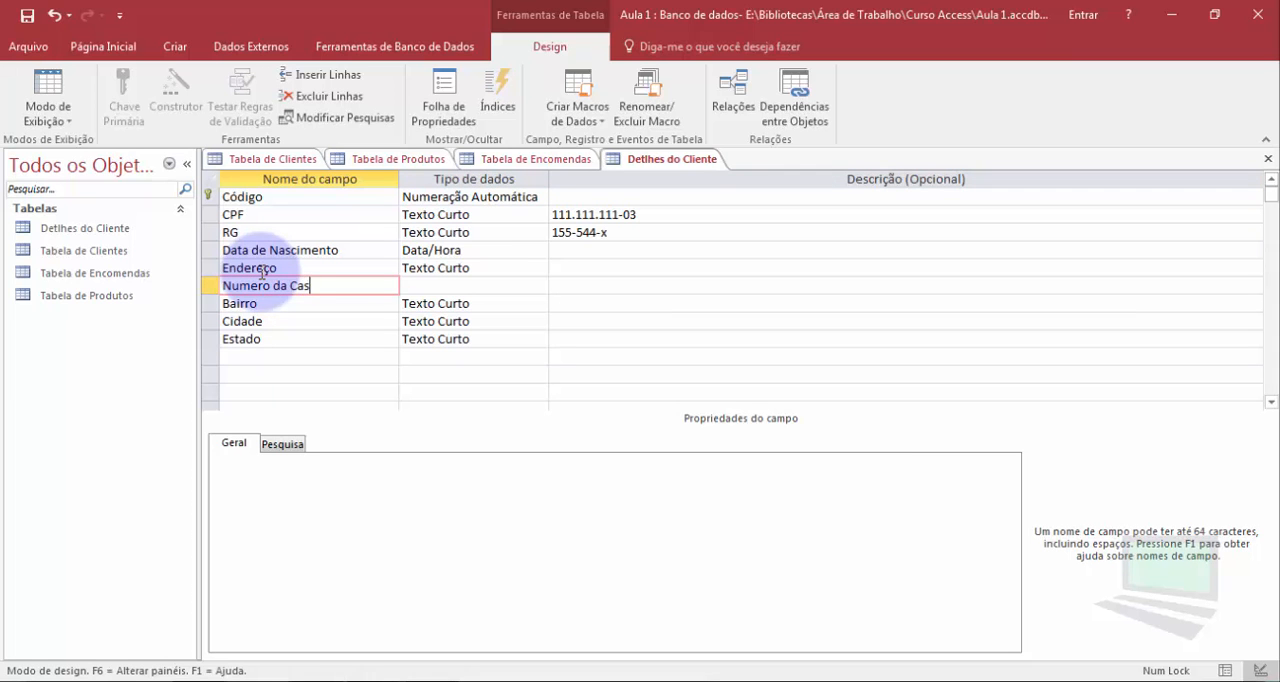
key("Tab")
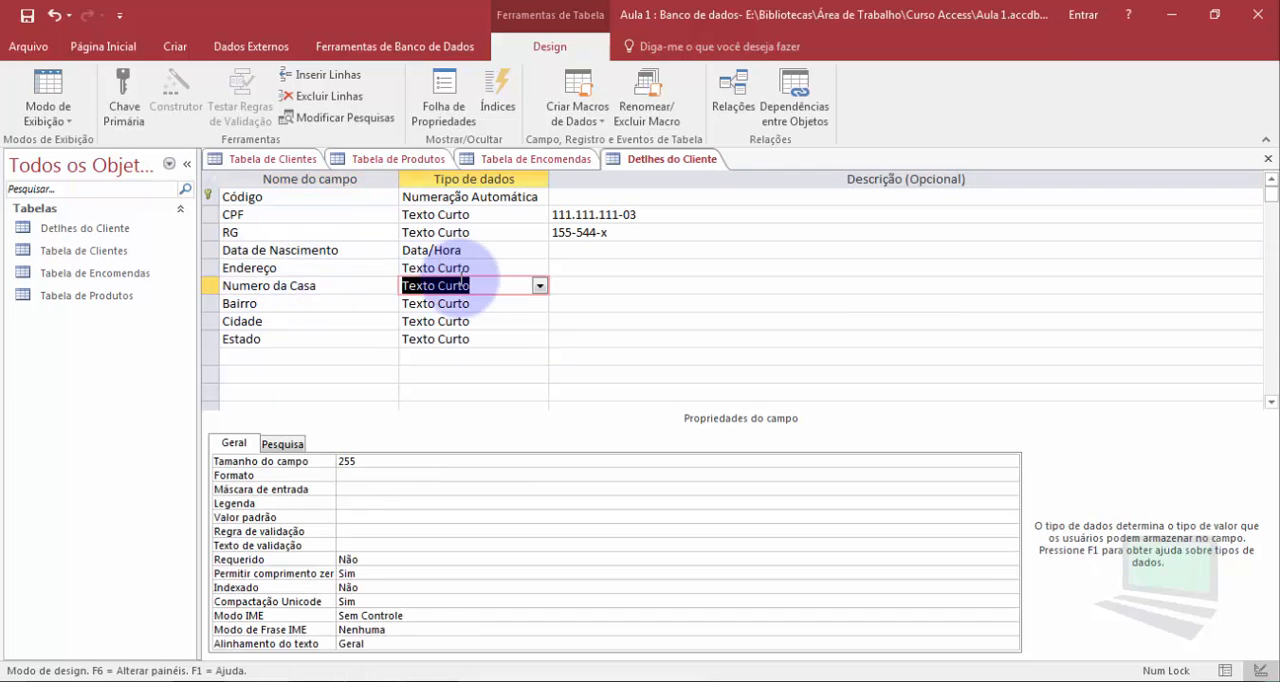
left_click(540, 288)
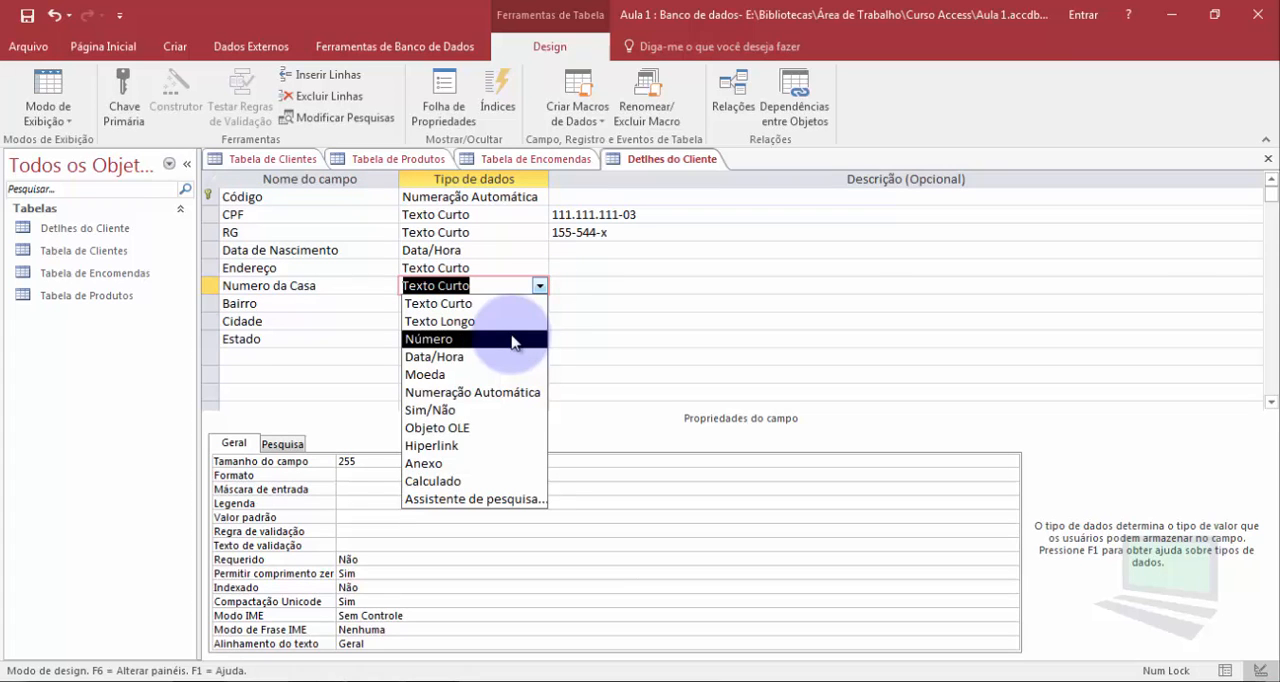
left_click(513, 340)
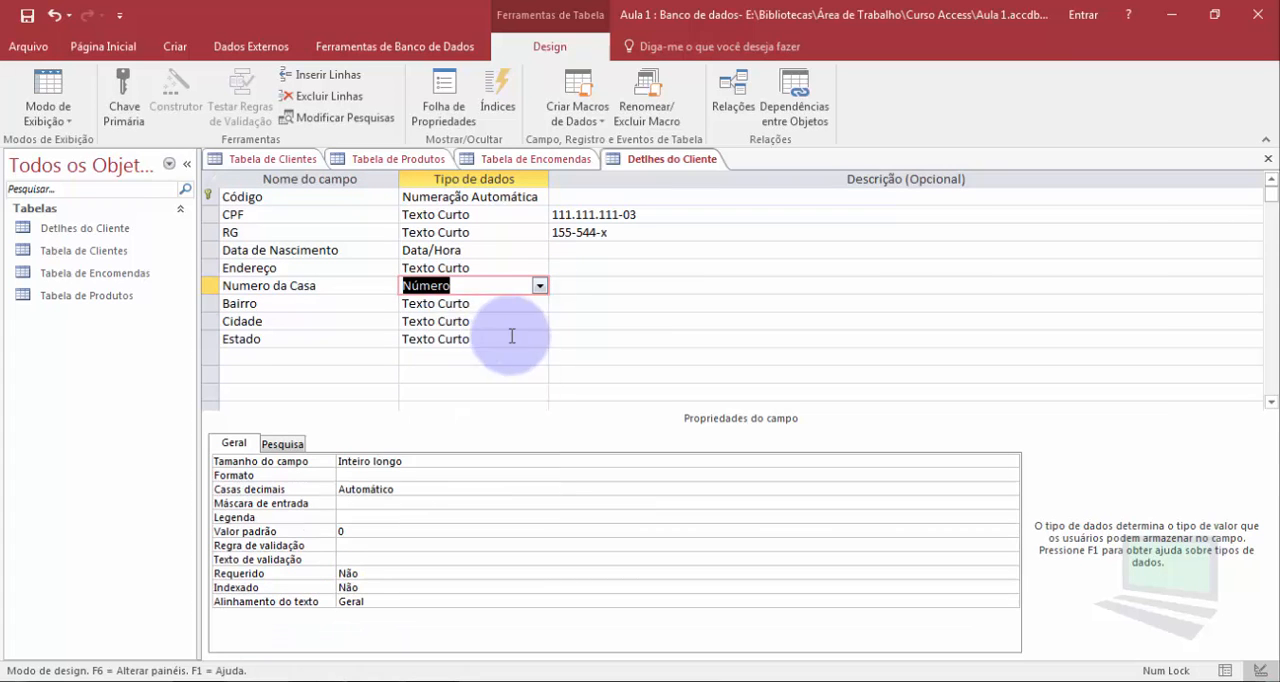
left_click(469, 303)
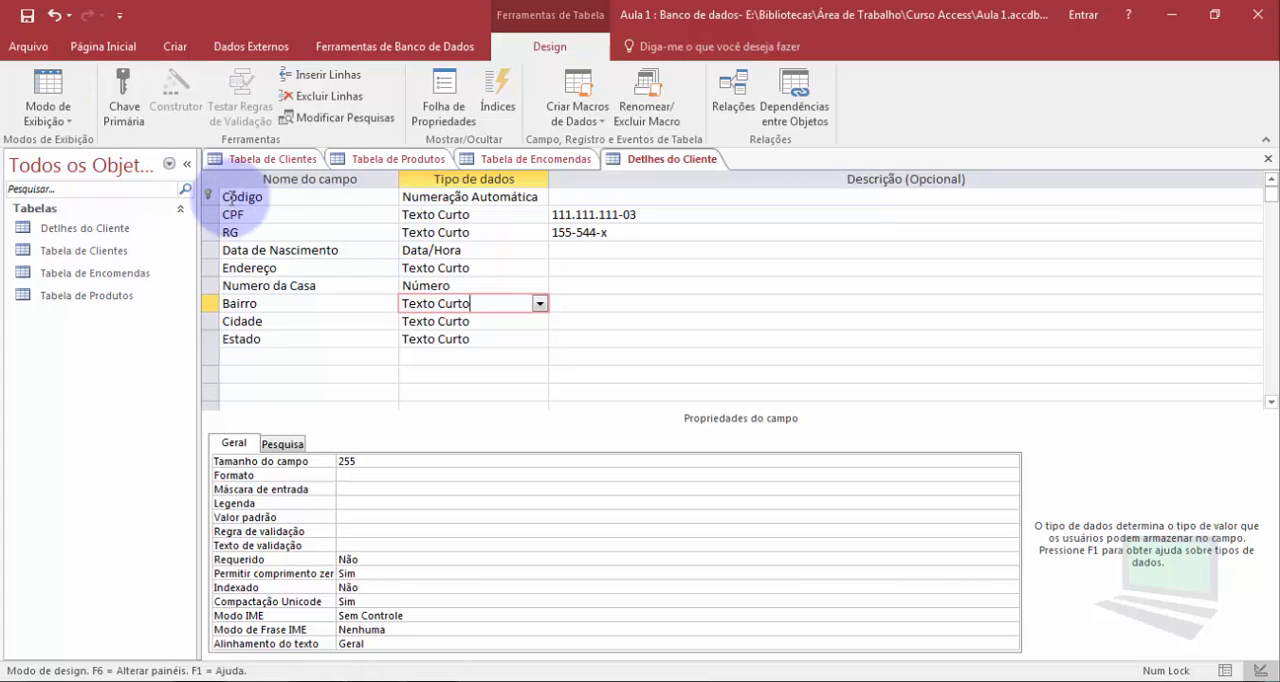
Review the primary key field in Tabela de Clientes, Tabela de Produtos, Tabela de Encomendas and Detlhes do Cliente
left_click(265, 158)
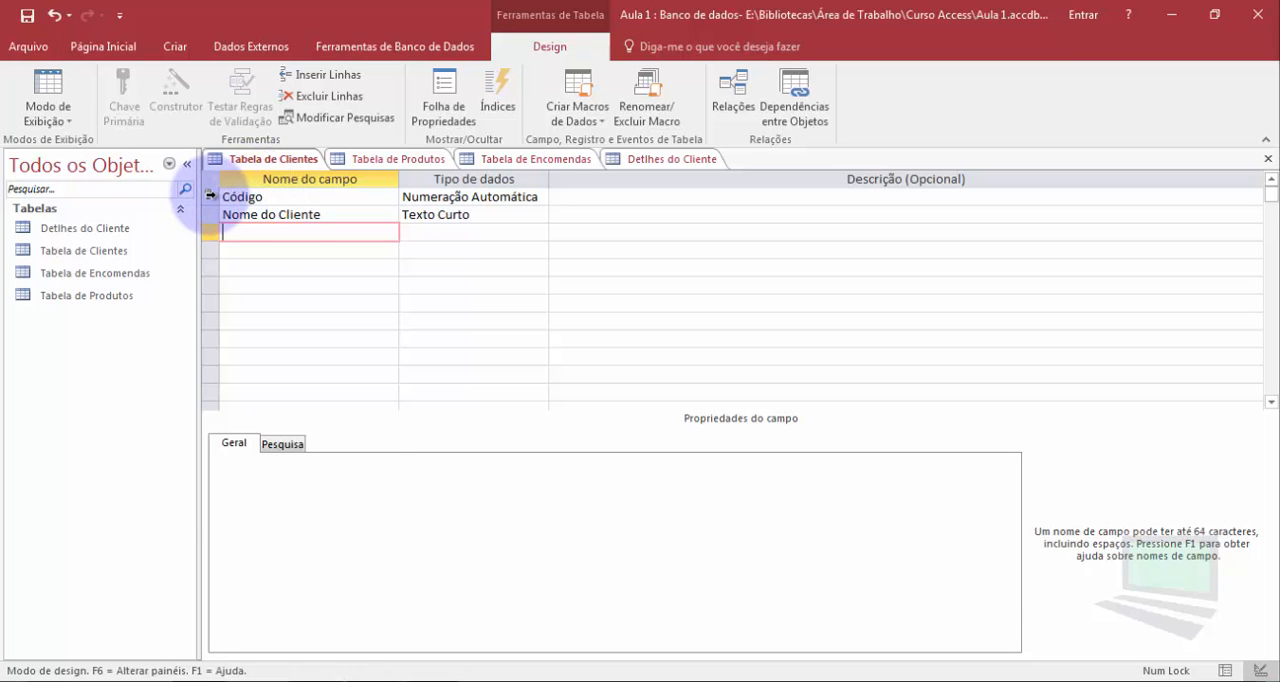
left_click(363, 160)
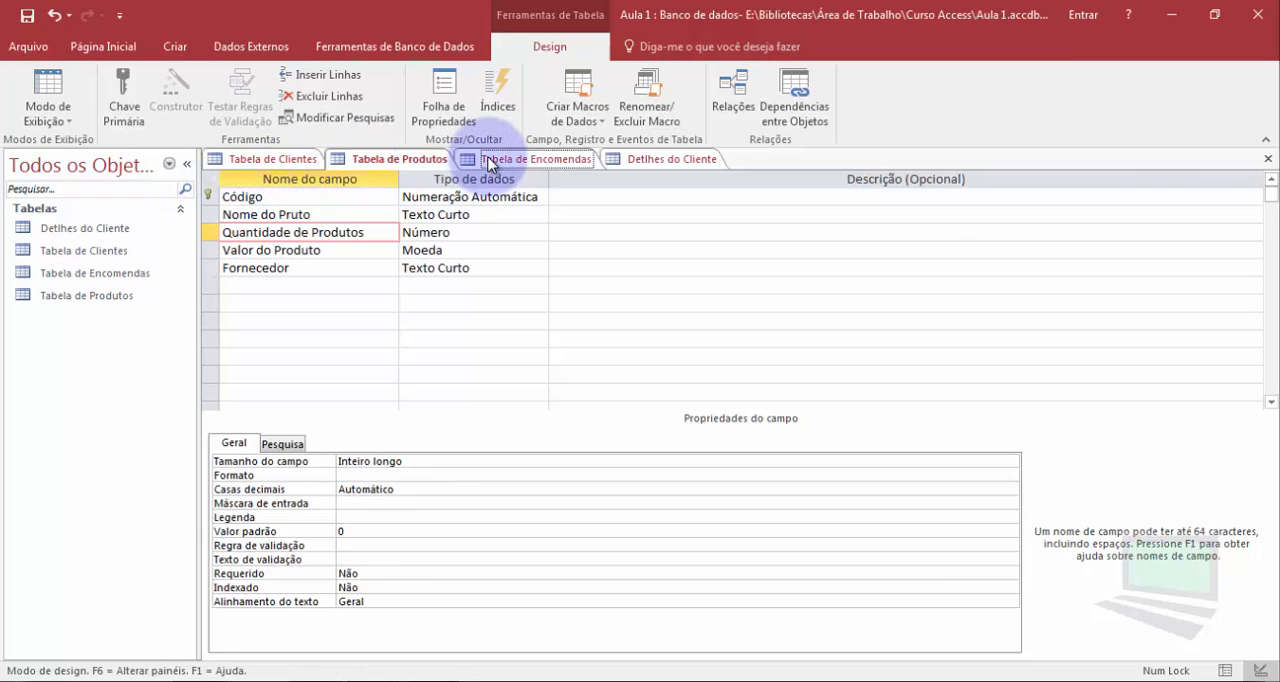
left_click(505, 159)
left_click(642, 159)
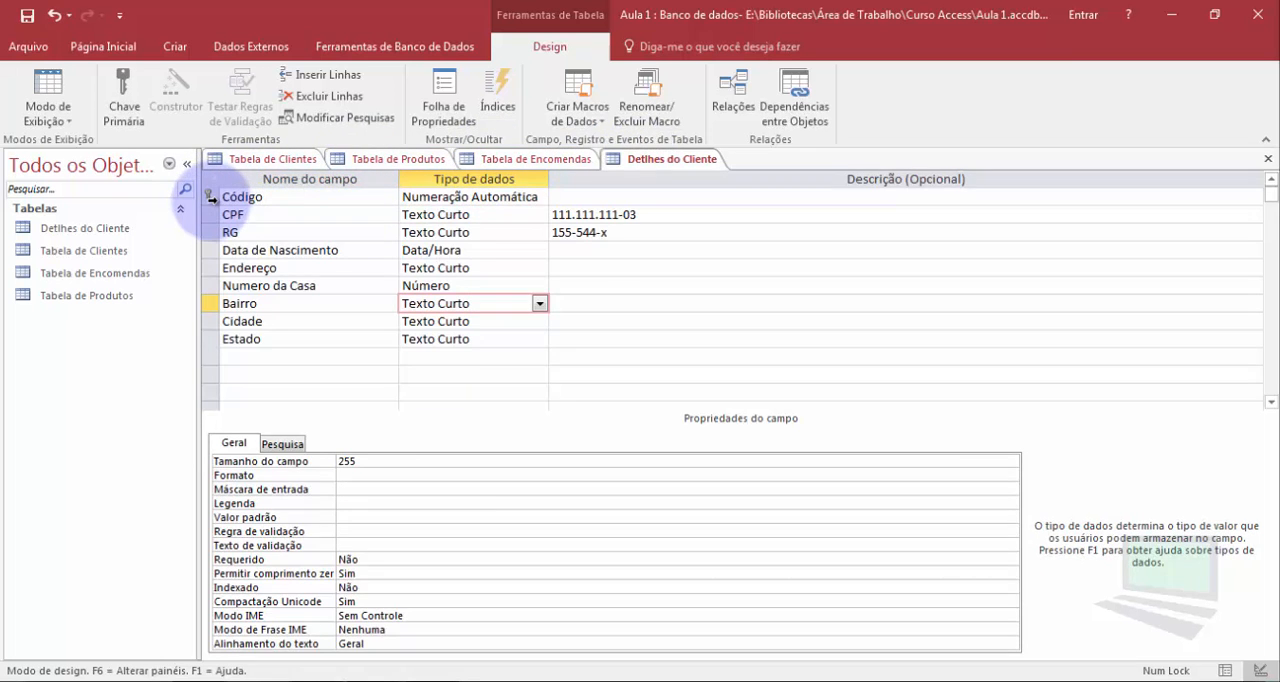
left_click(125, 100)
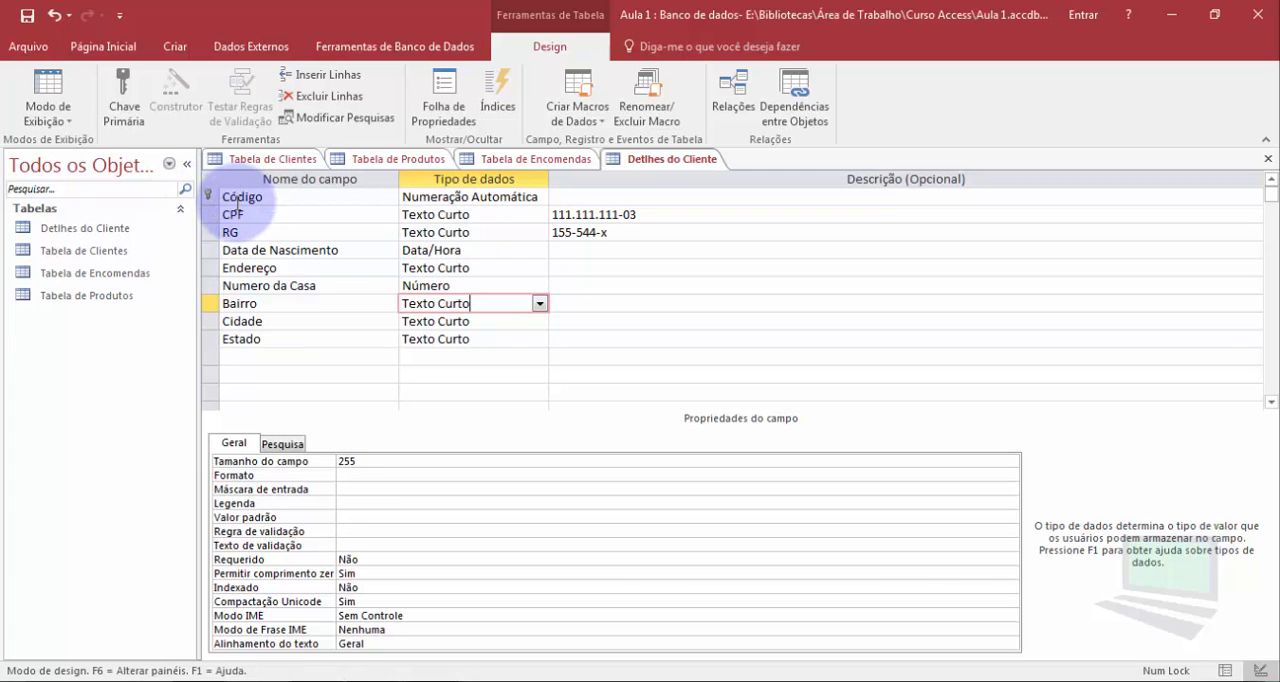
Review the Novos valores options of the Código field in Detlhes do Cliente, keeping Incremento, and highlight the CPF field's description
left_click(228, 196)
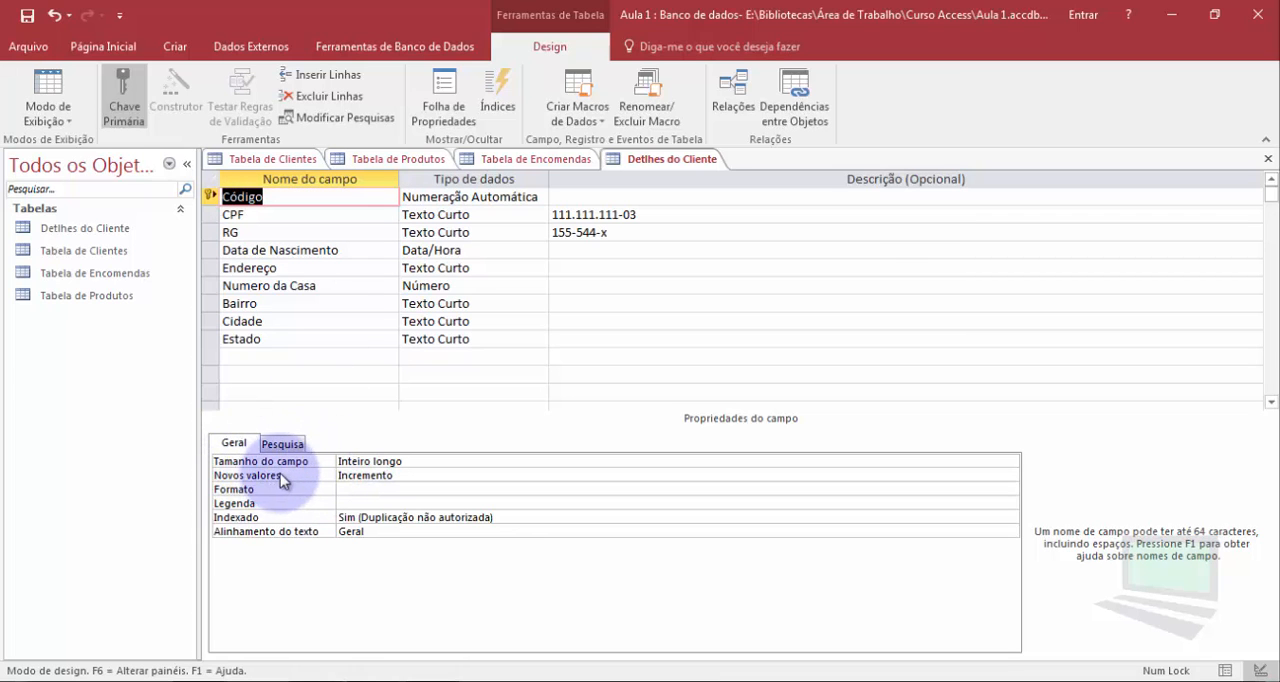
left_click(398, 478)
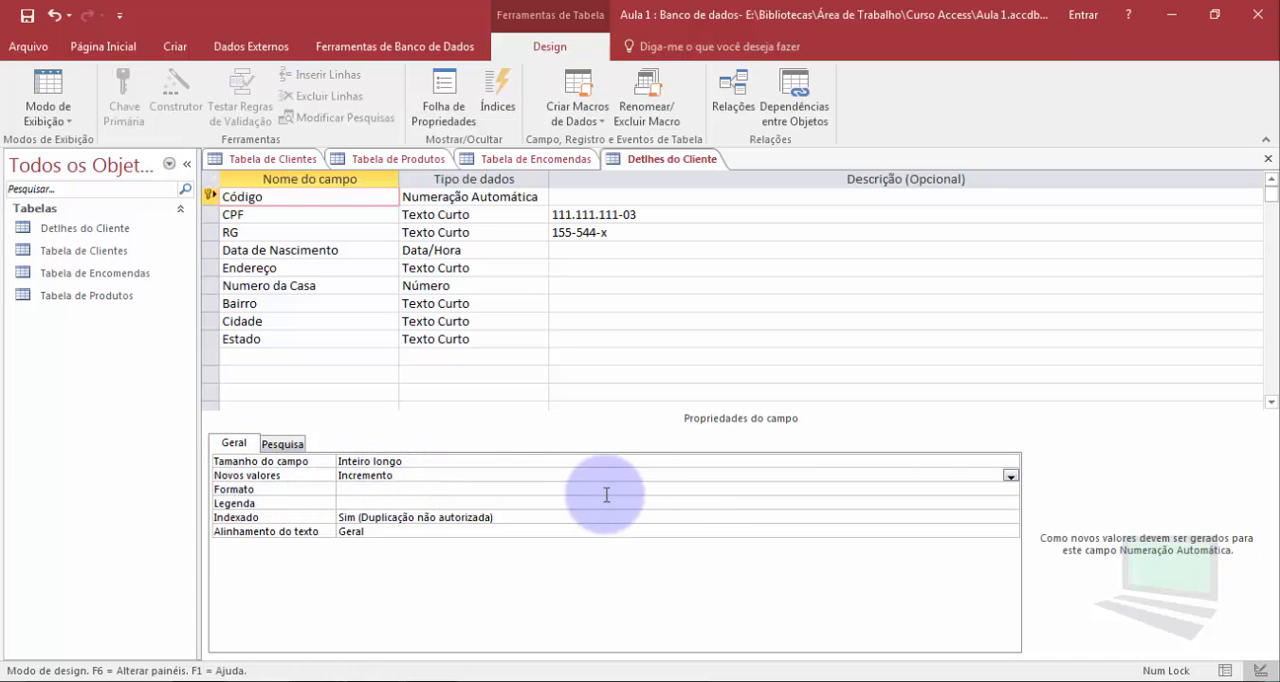
left_click(1011, 477)
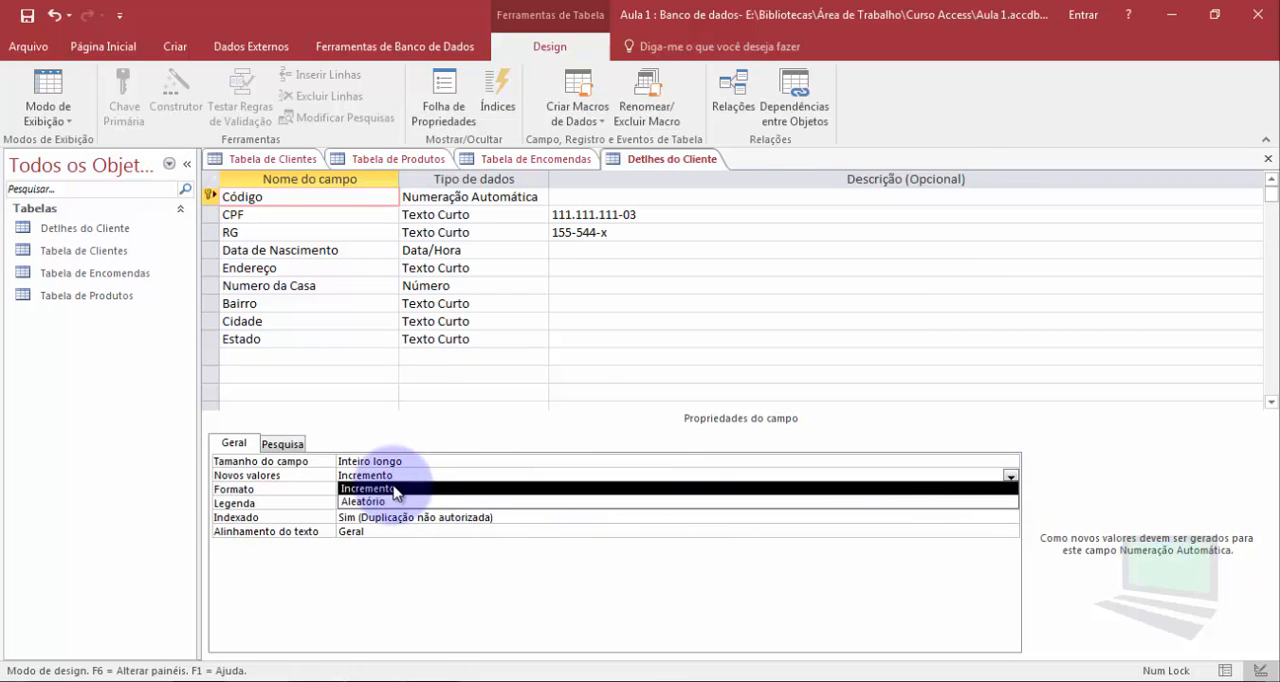
key("Return")
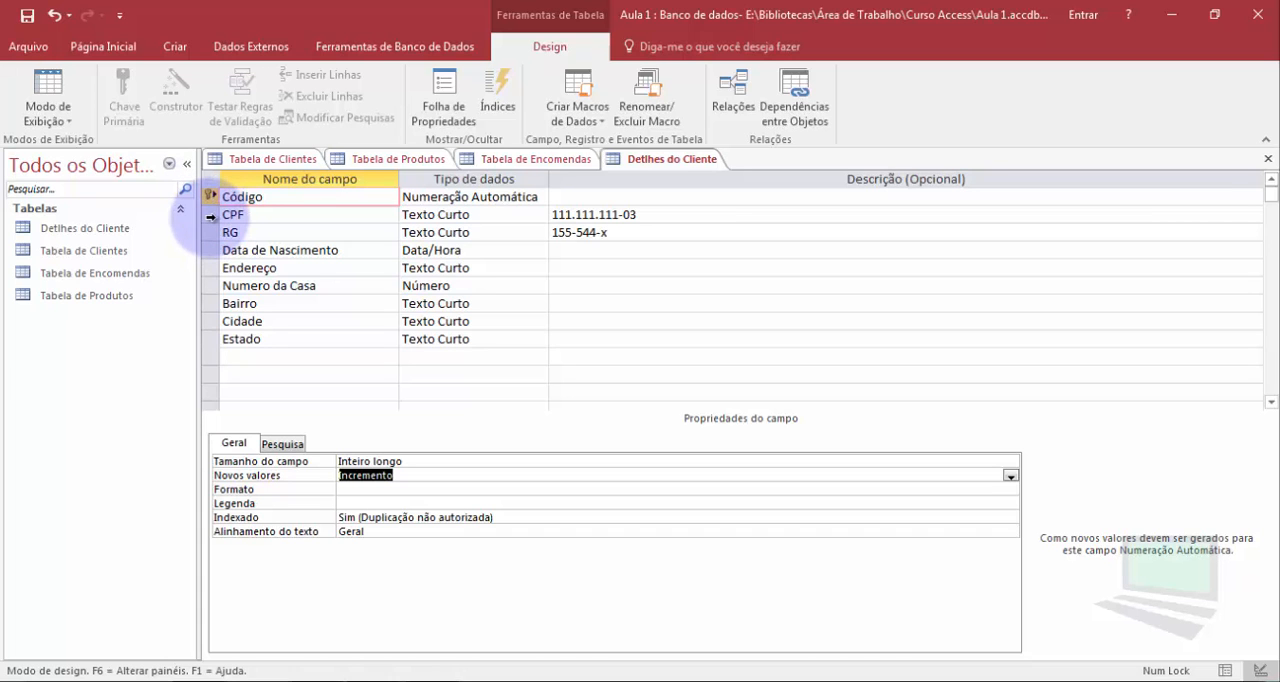
left_click_drag(652, 215, 547, 217)
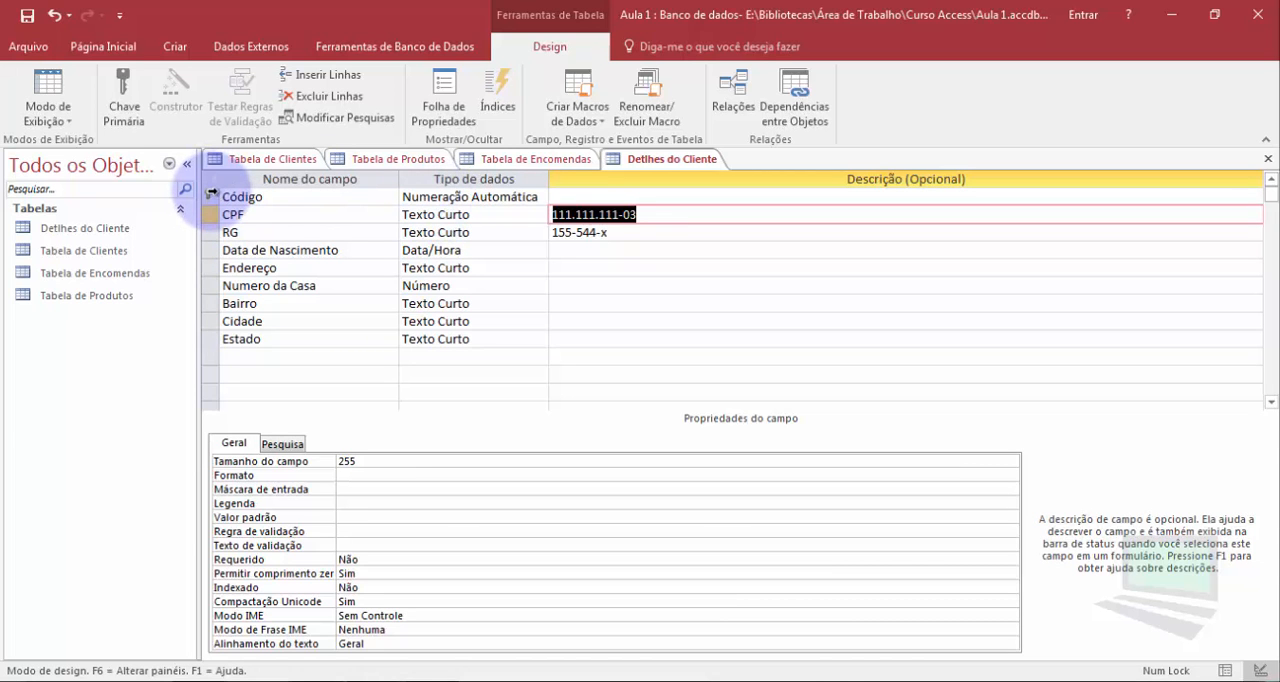
Make Nome do Cliente the primary key in Tabela de Clientes
left_click(268, 159)
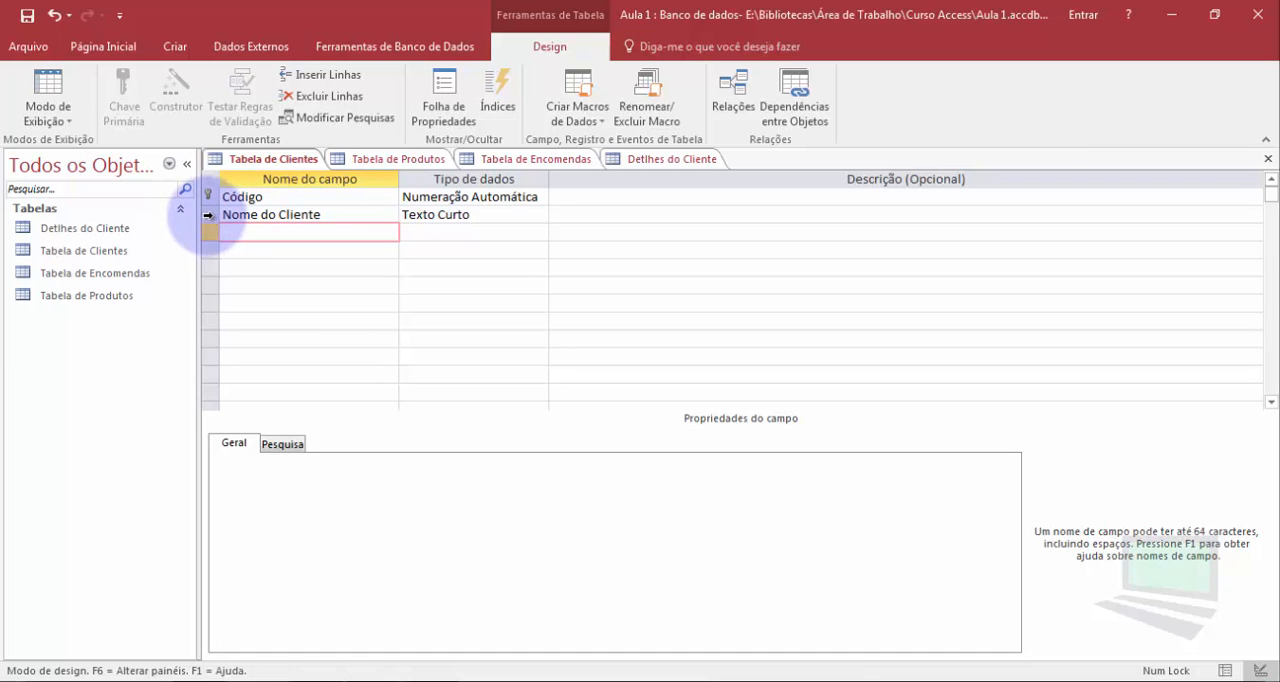
left_click(209, 215)
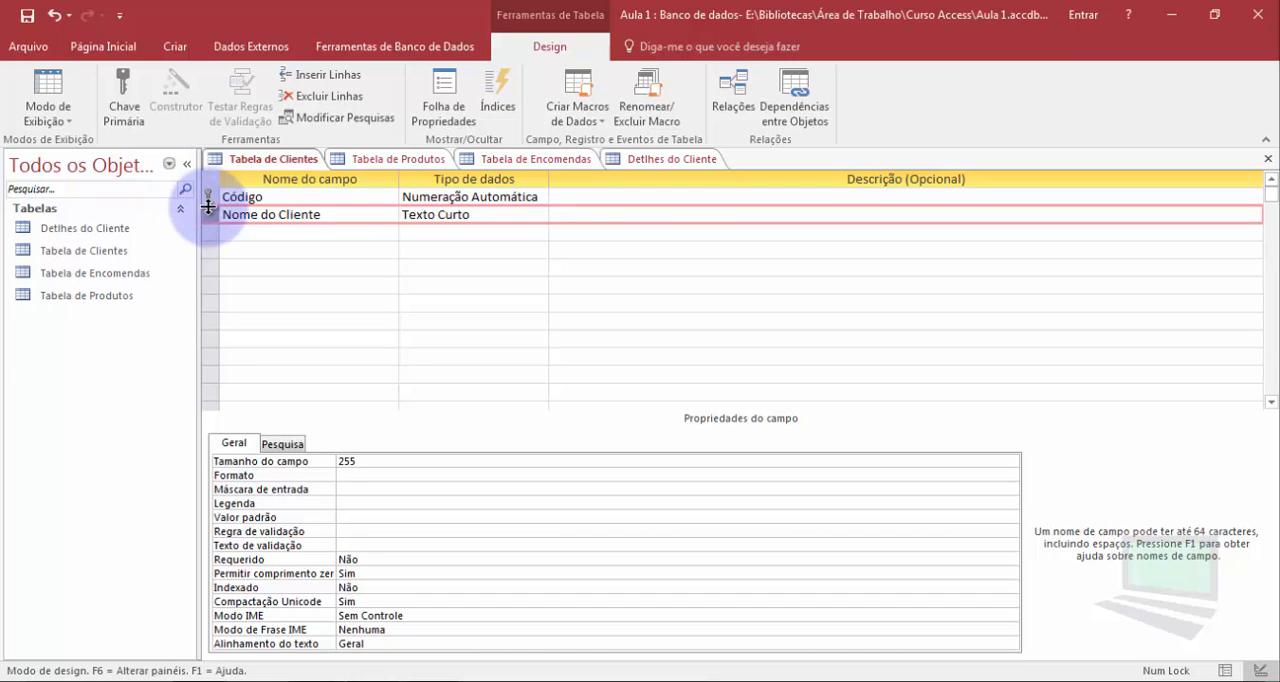
left_click(124, 95)
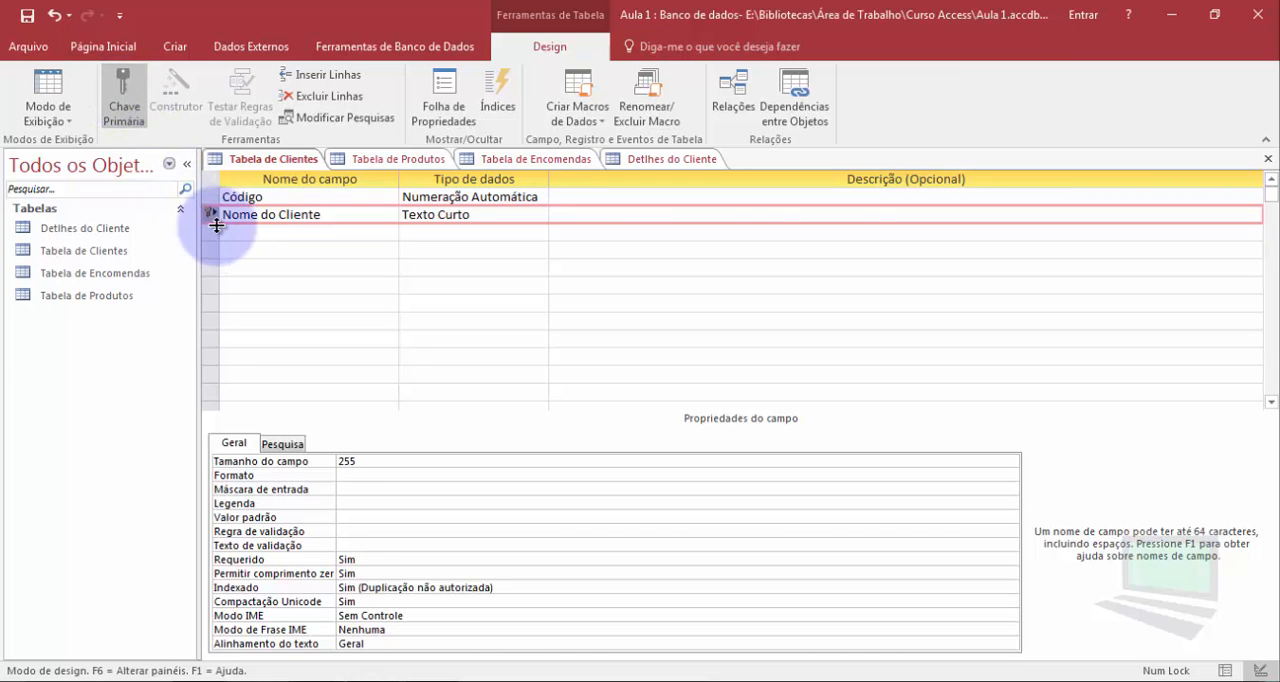
left_click(278, 214)
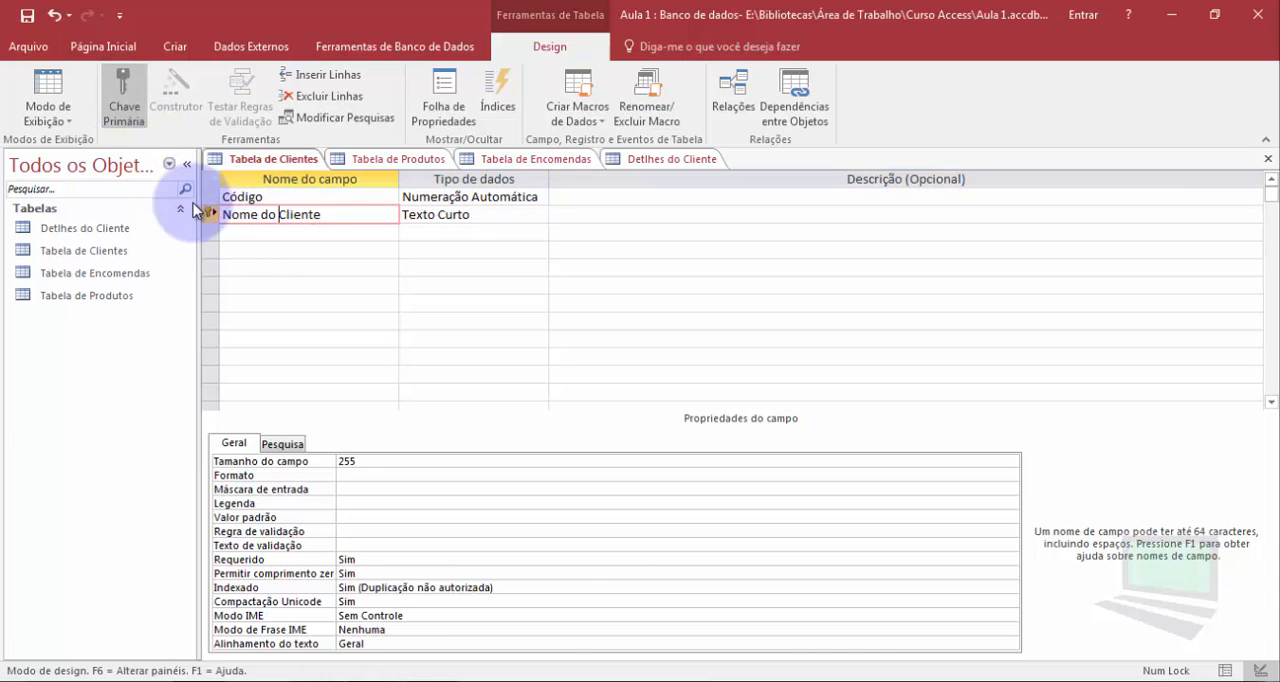
Switch Tabela de Clientes to datasheet view and add three records with different client first names in Nome do Cliente
left_click(54, 91)
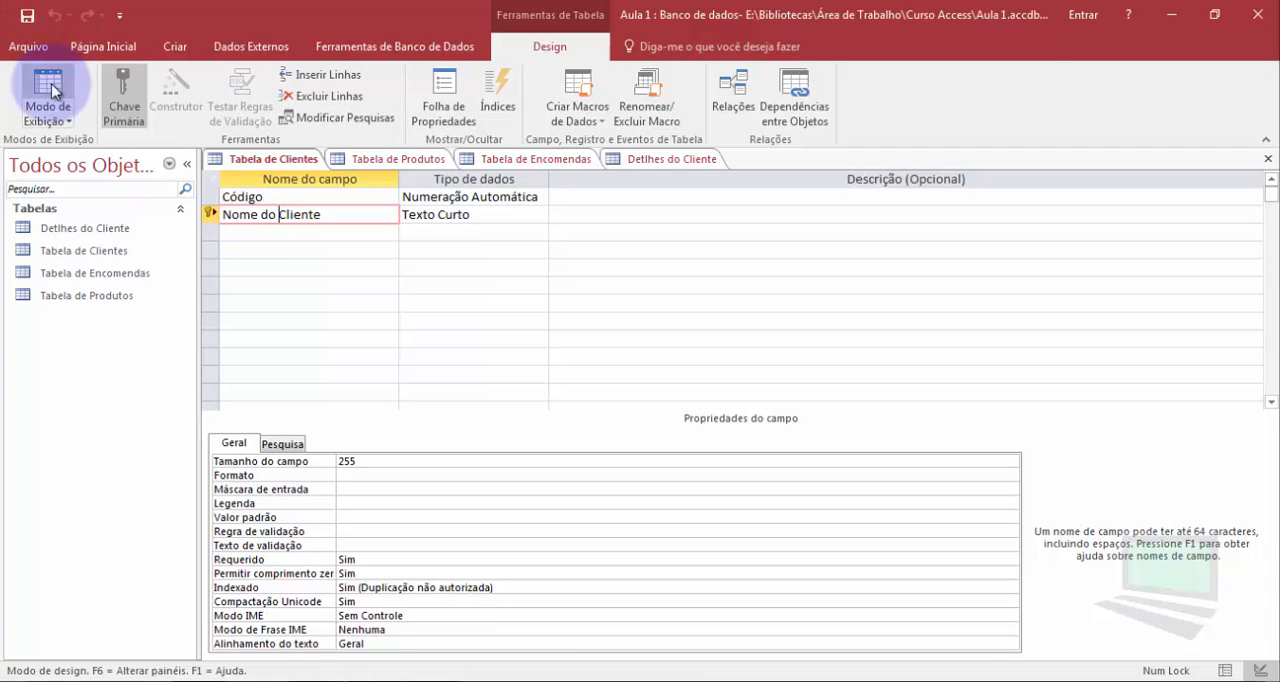
left_click(319, 199)
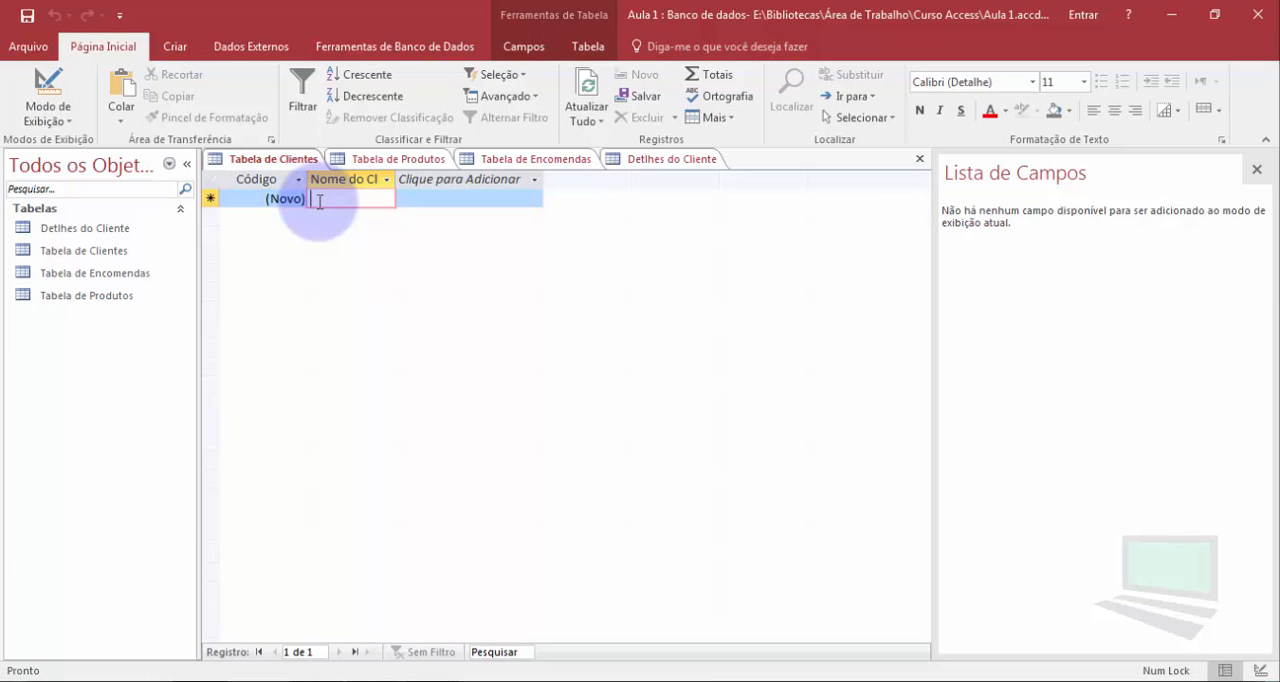
type("J")
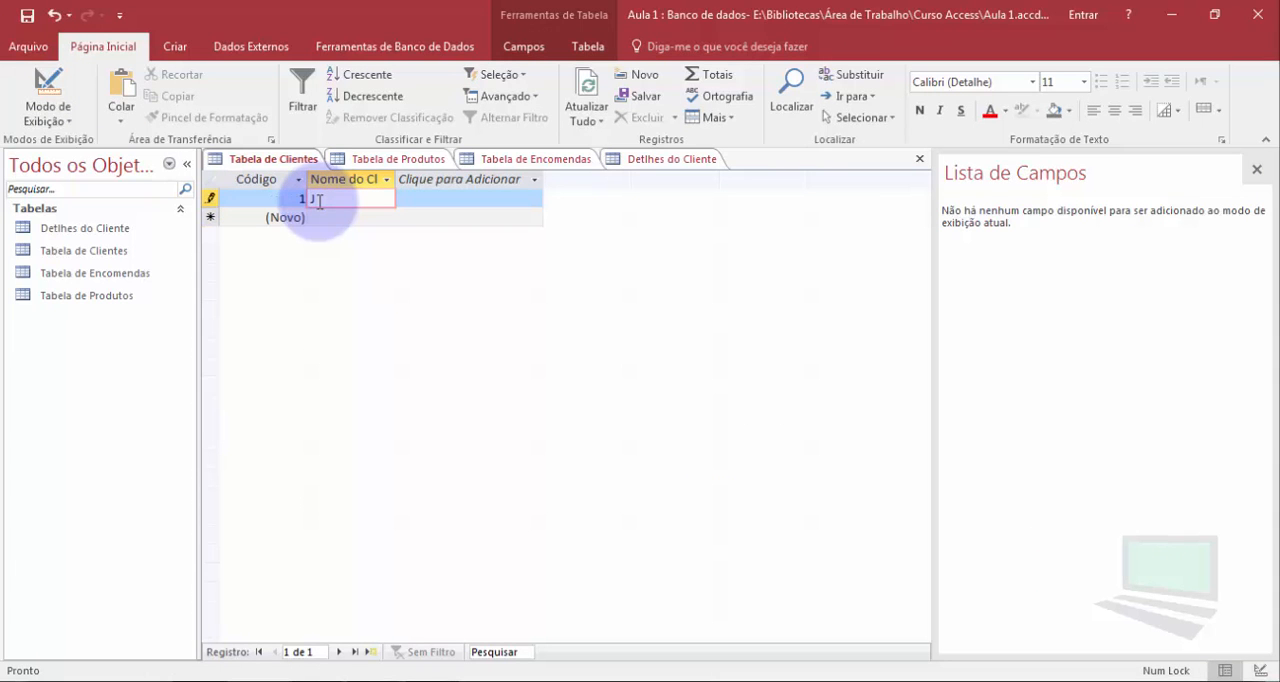
type("ó")
type("ão")
key("Down")
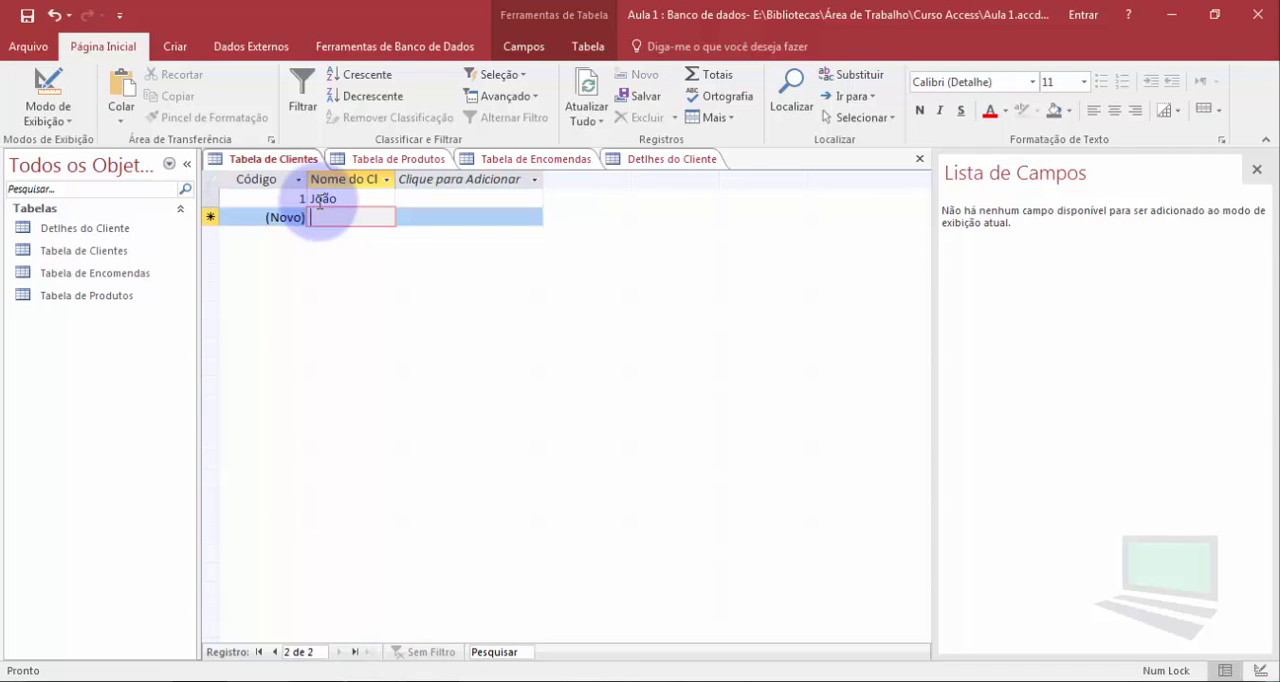
type("Maria")
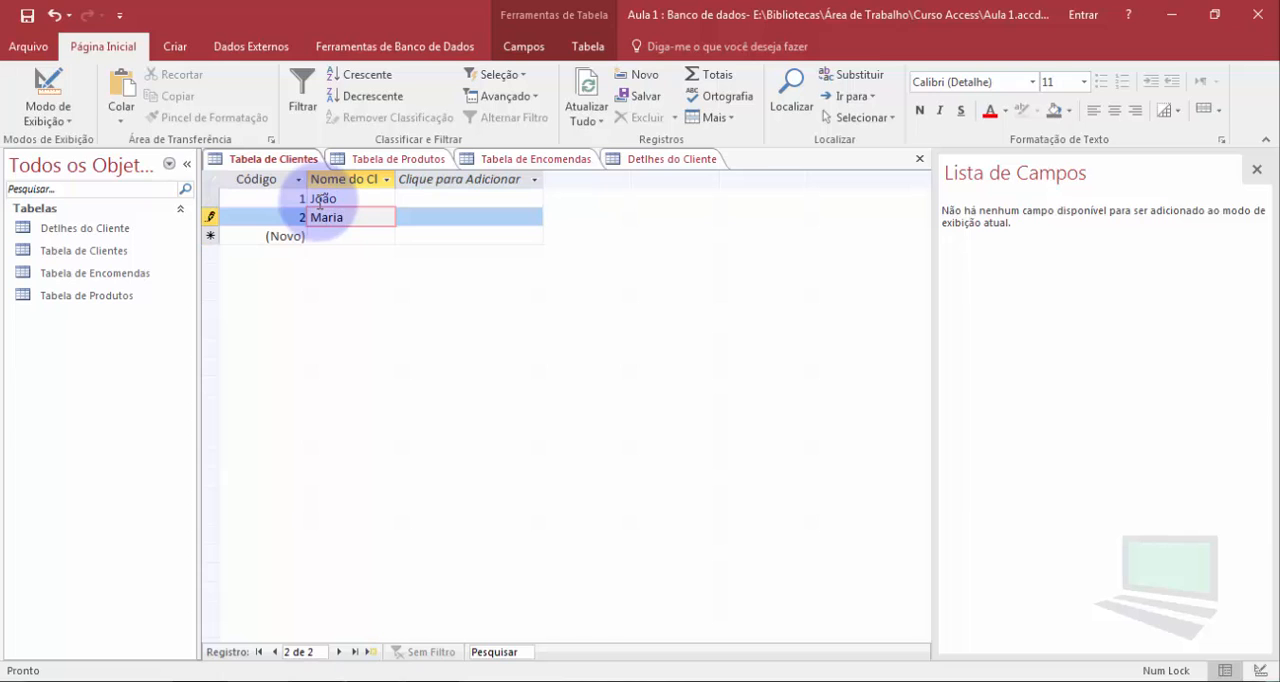
key("Down")
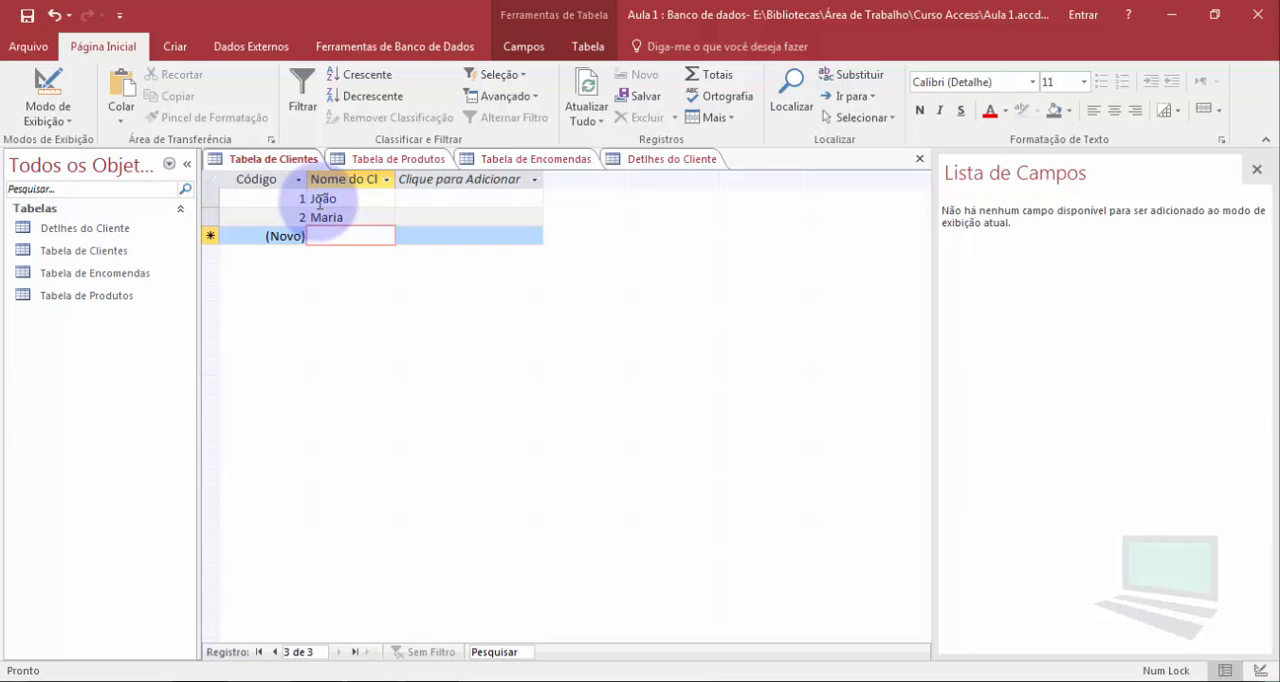
type("André")
key("Down")
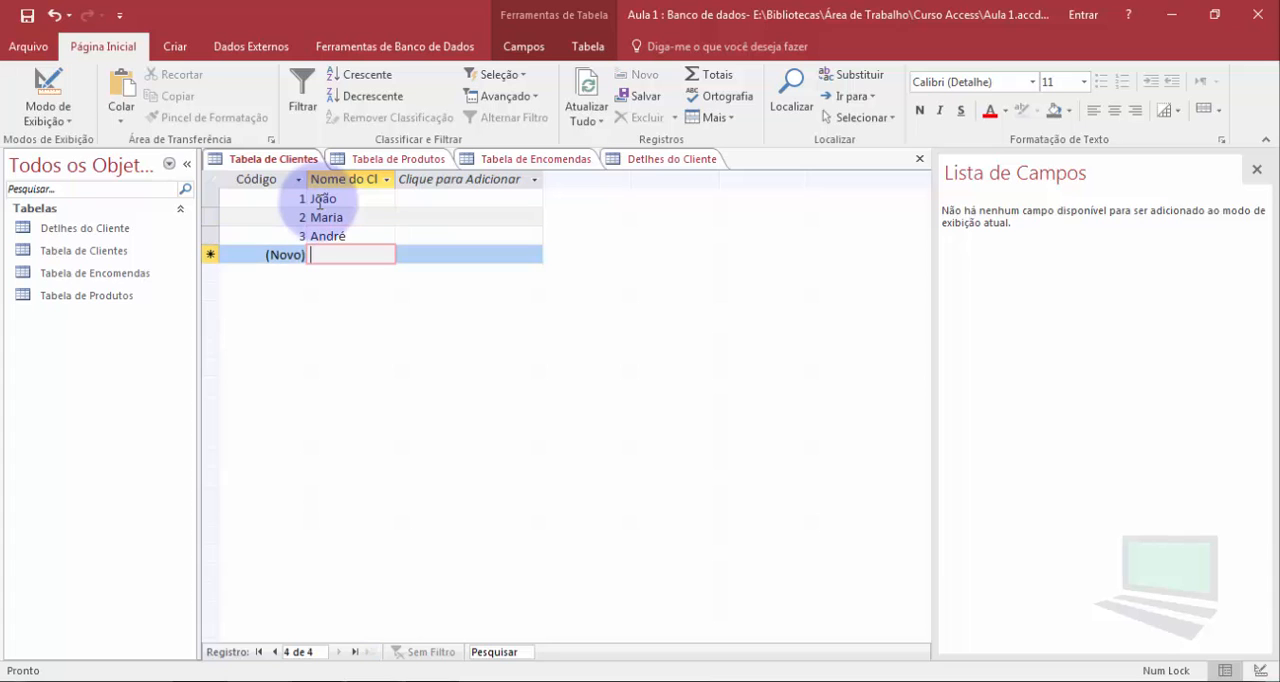
Try to add a fourth record to Tabela de Clientes that repeats the second client's name
type("Maria")
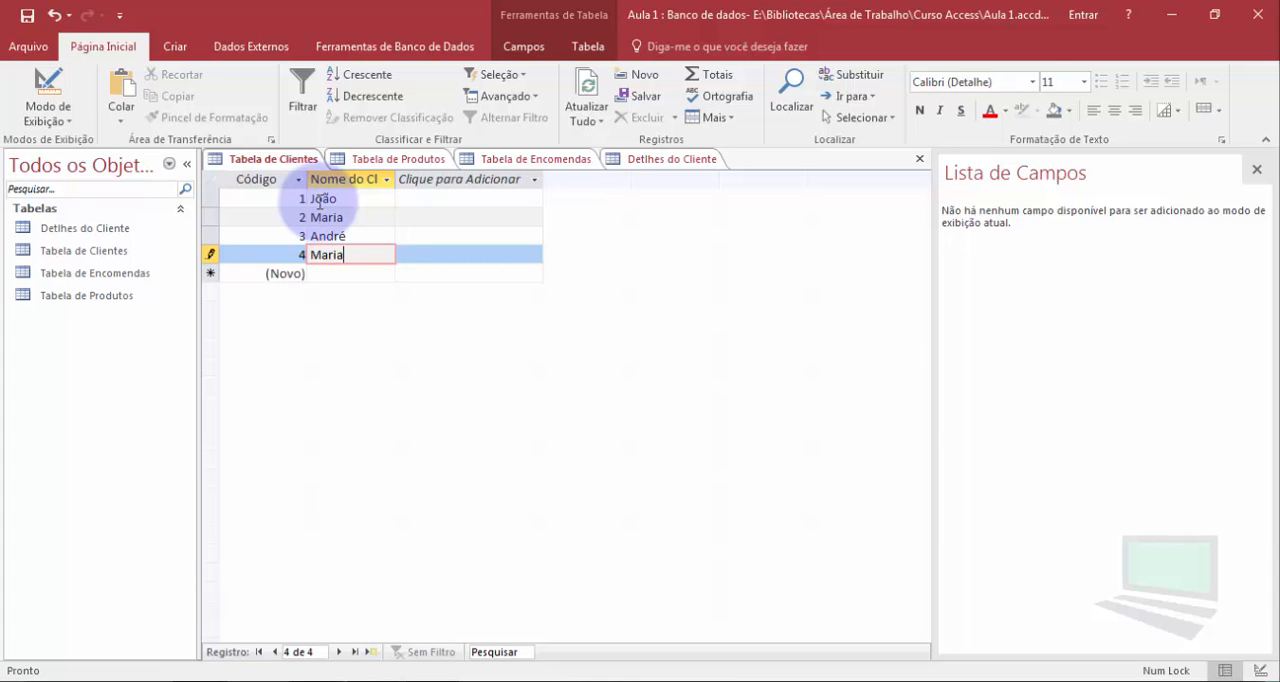
left_click(320, 205)
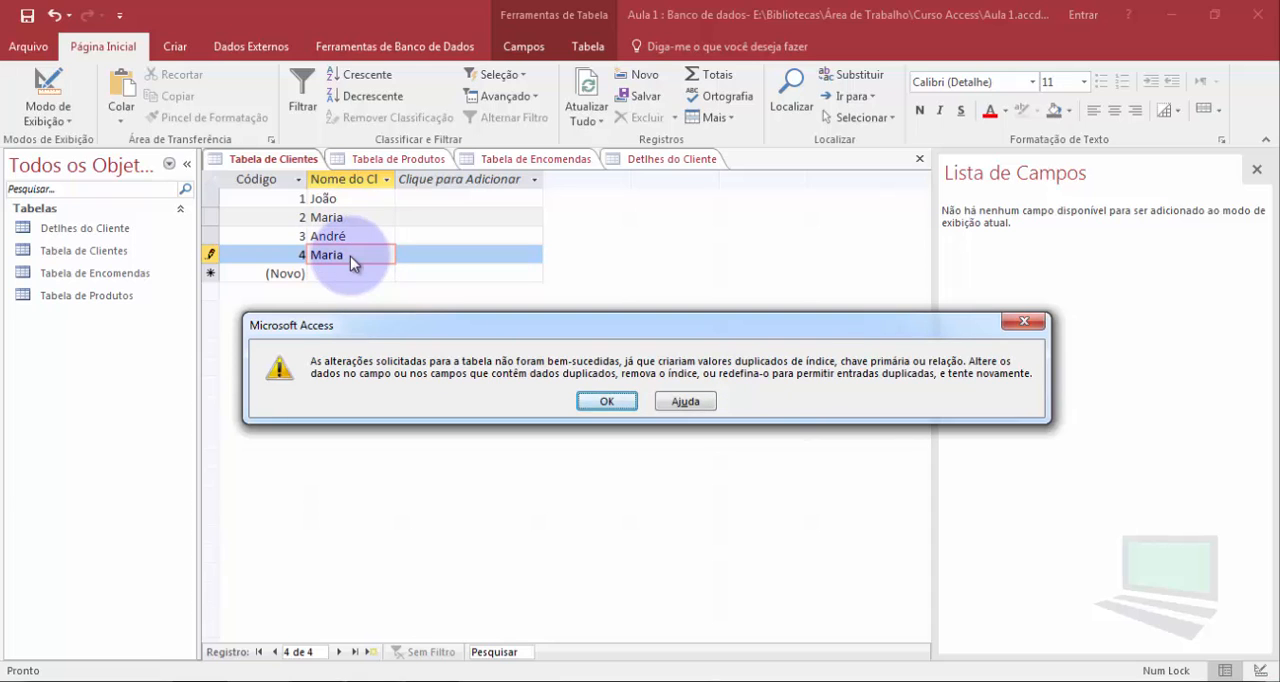
left_click(606, 401)
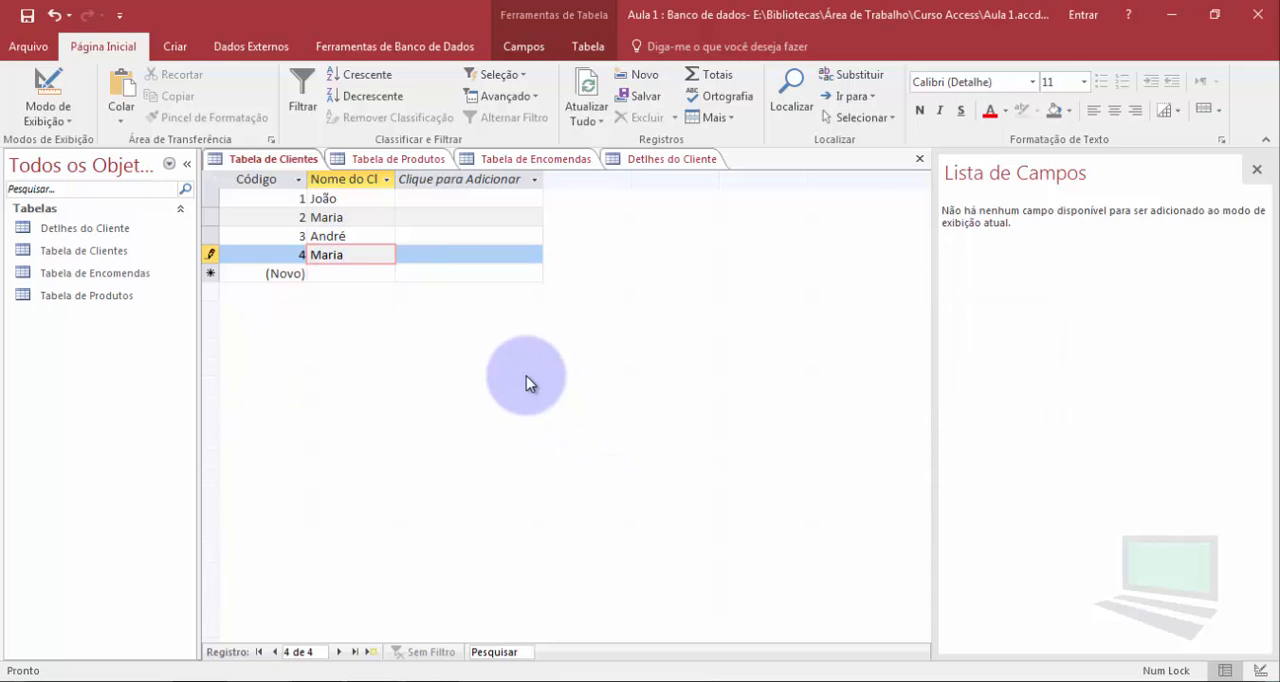
Replace the duplicate name in the fourth record with a different client first name
key("BackSpace")
key("BackSpace")
key("BackSpace")
key("BackSpace")
key("BackSpace")
type("Maya")
key("Down")
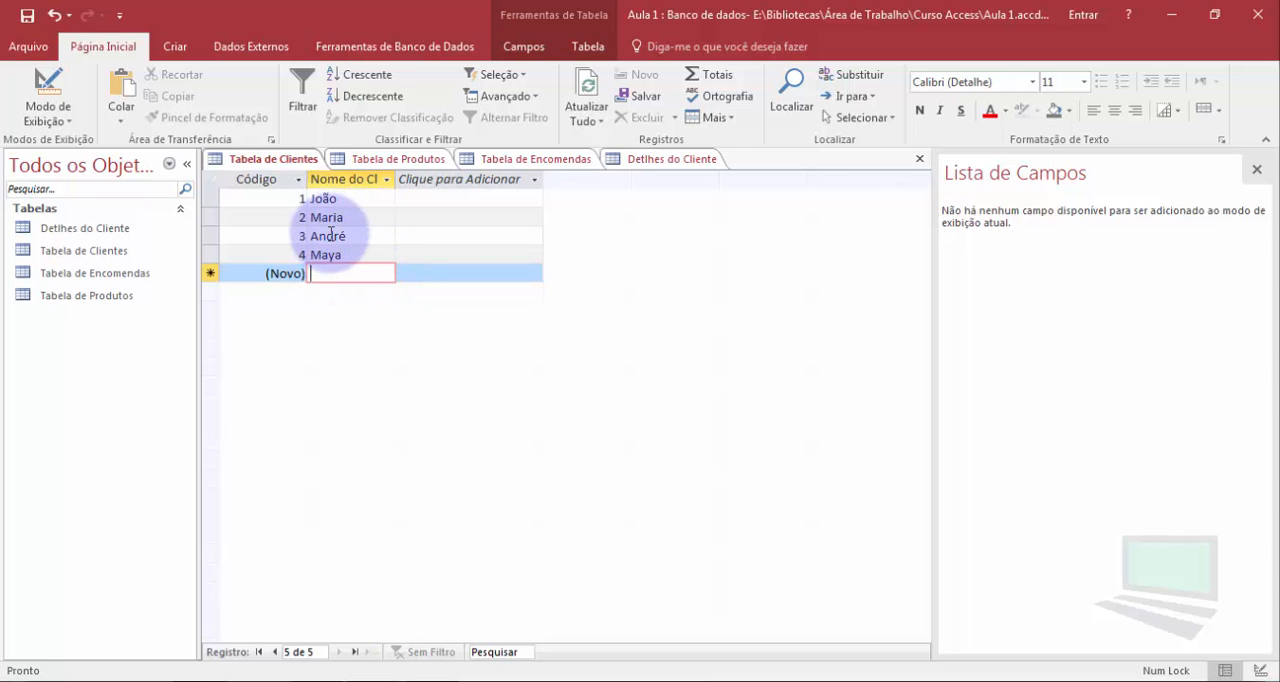
Return Tabela de Clientes to design view, make Código the primary key and save the table
left_click(50, 82)
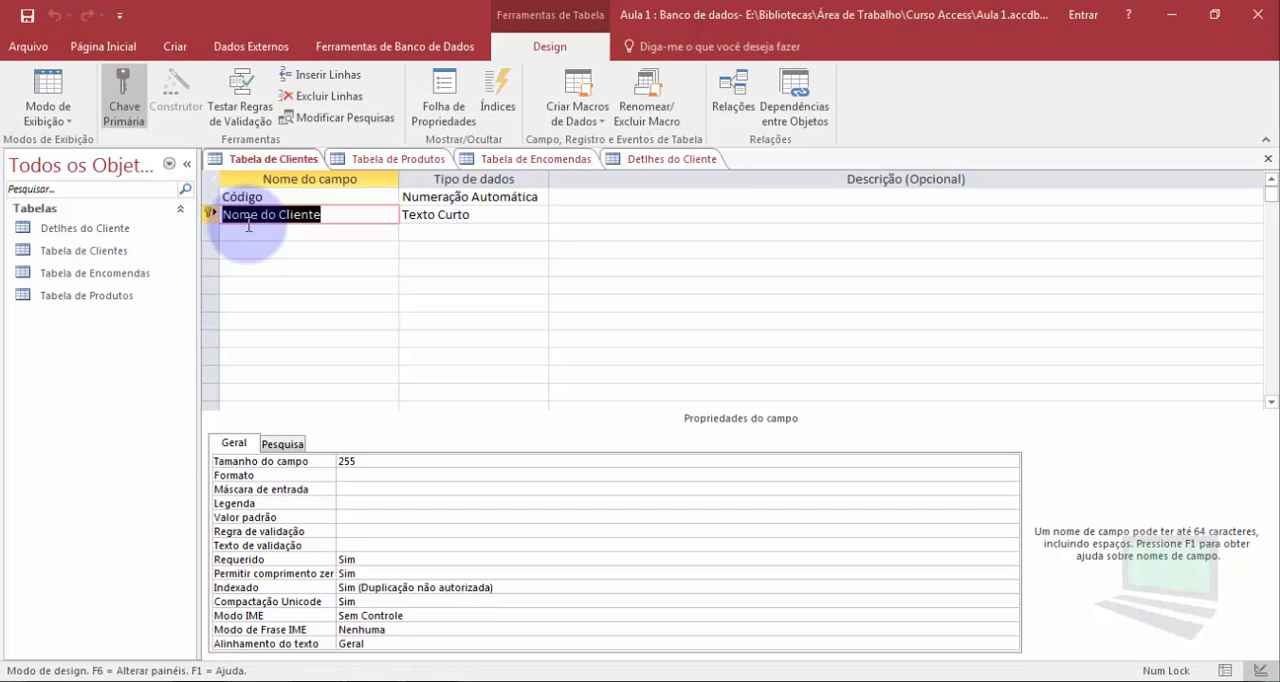
left_click(209, 198)
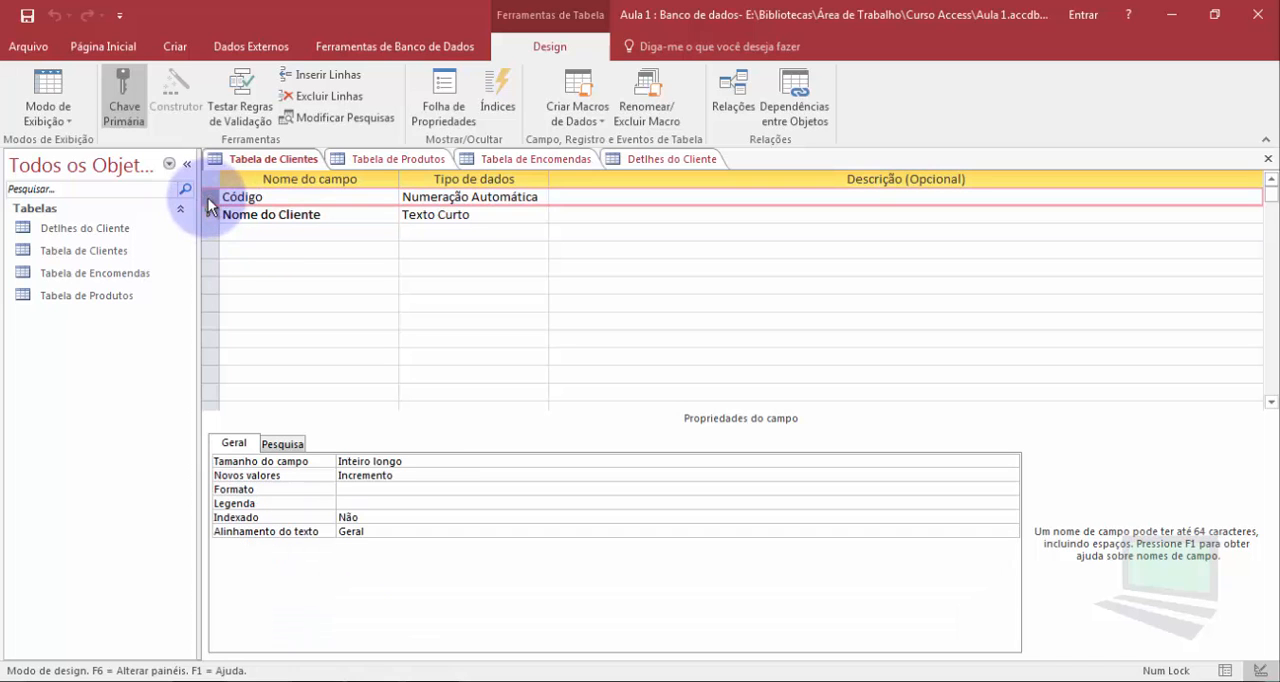
left_click(124, 100)
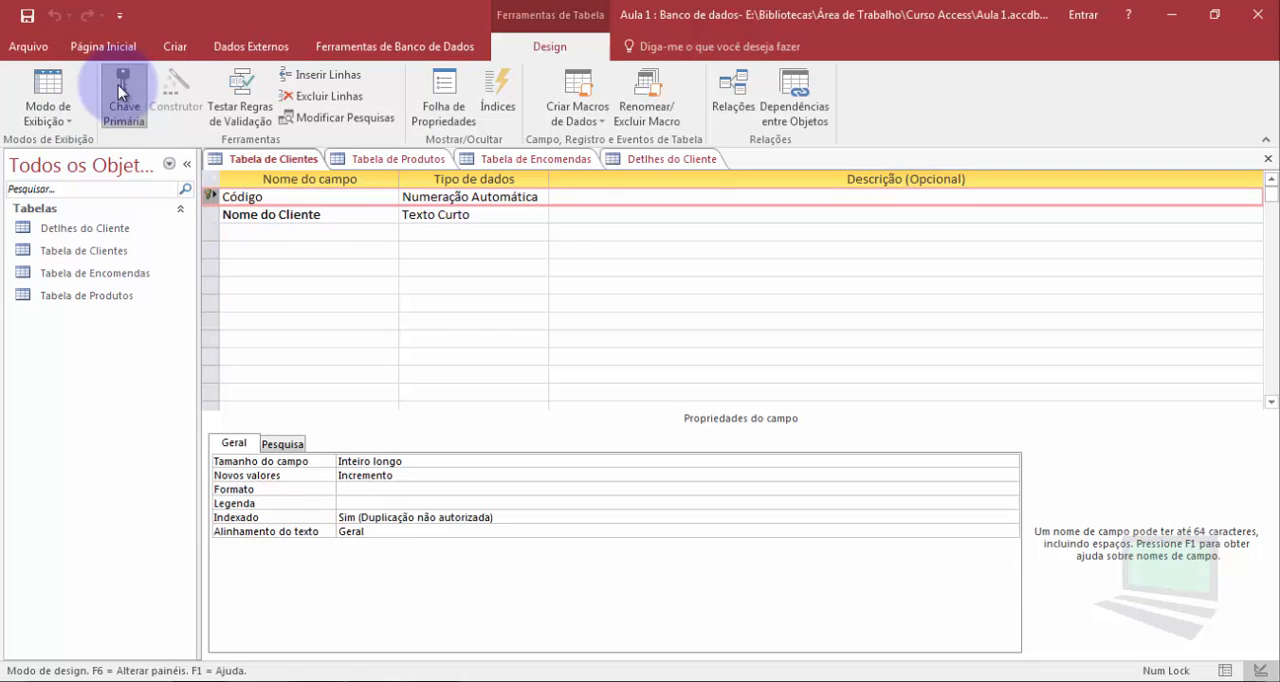
left_click(27, 15)
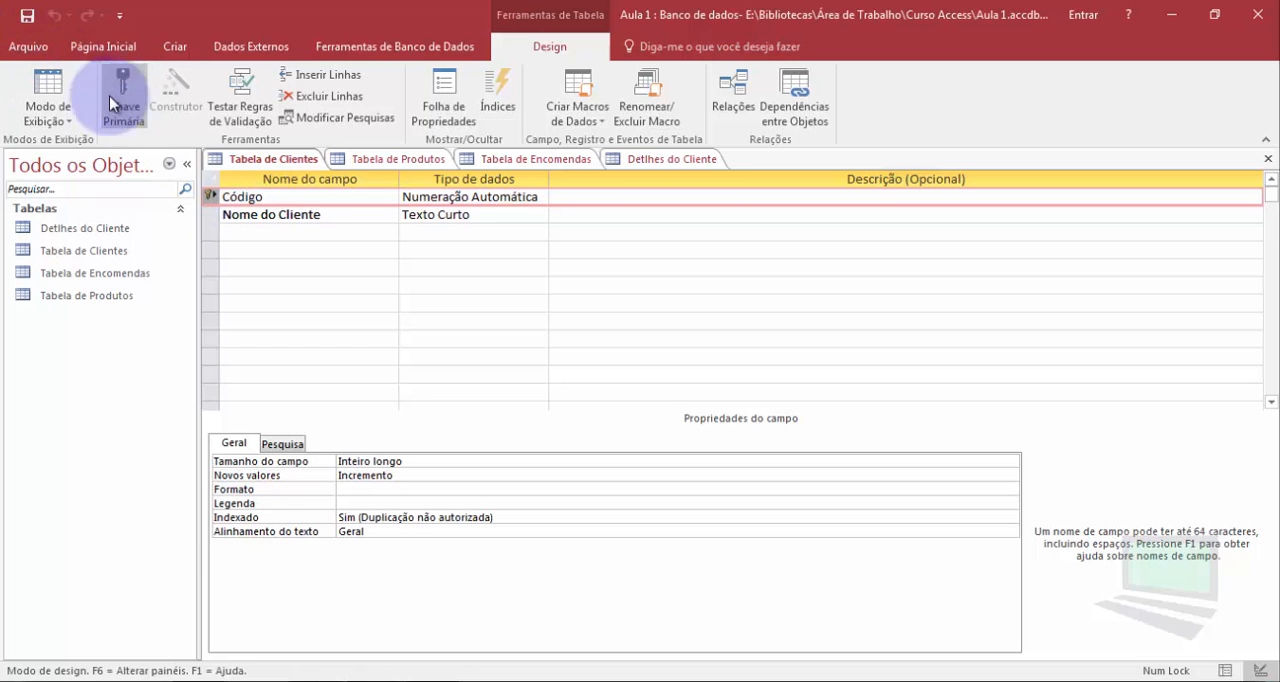